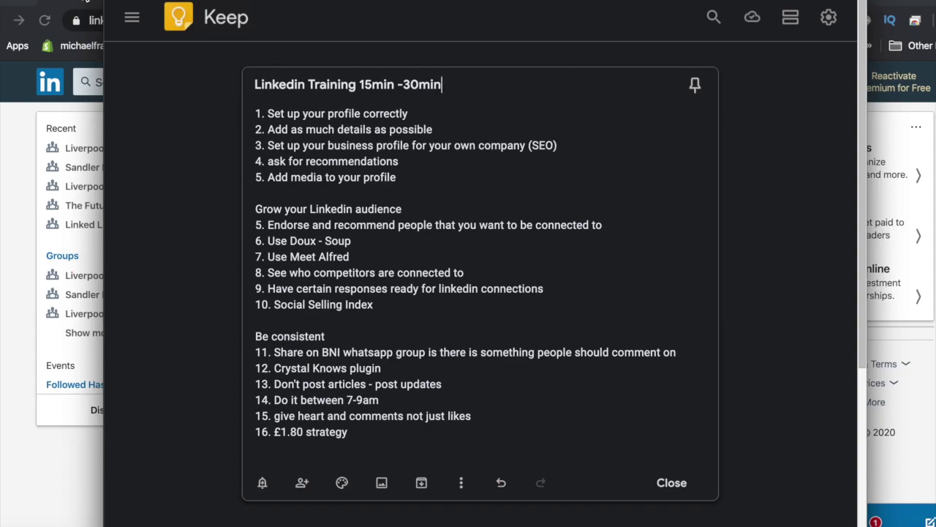
# Switch from the training notes to LinkedIn, reload the home feed and open your own profile page.
pyautogui.click(86, 2)
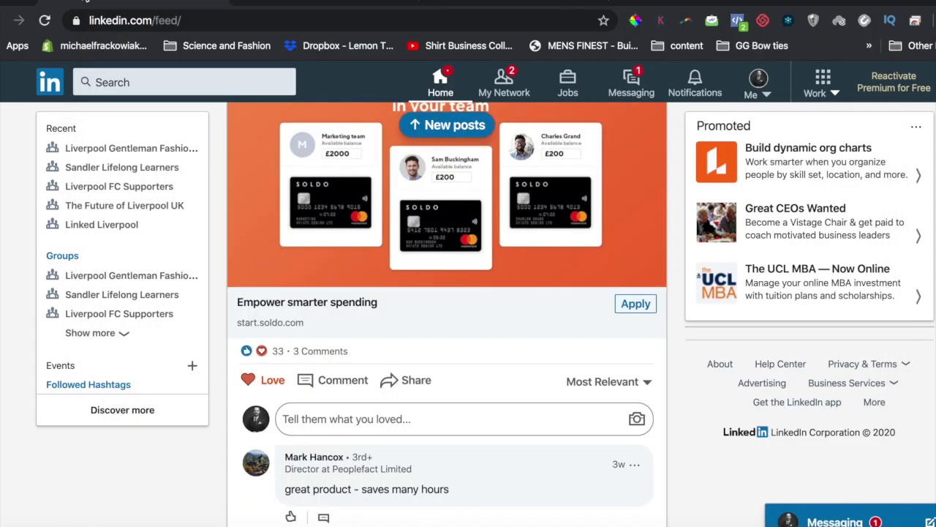
pyautogui.click(58, 86)
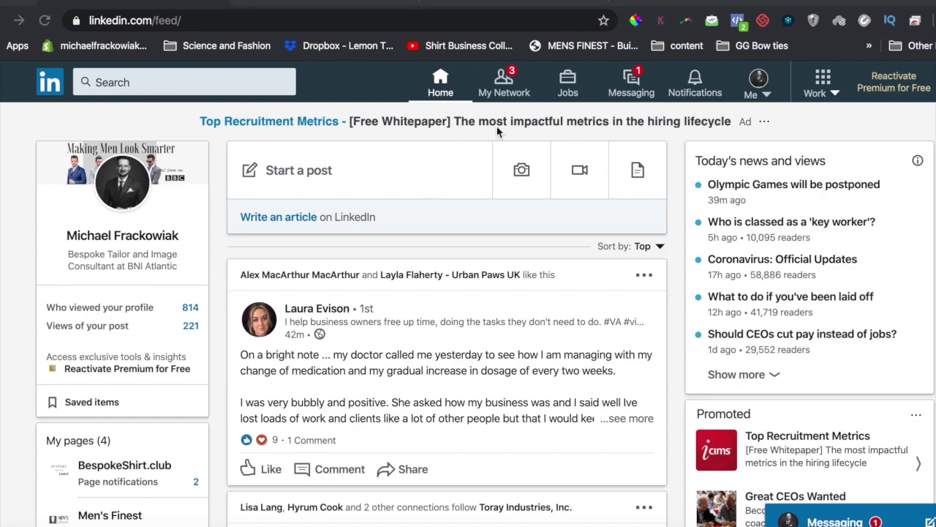
pyautogui.click(758, 96)
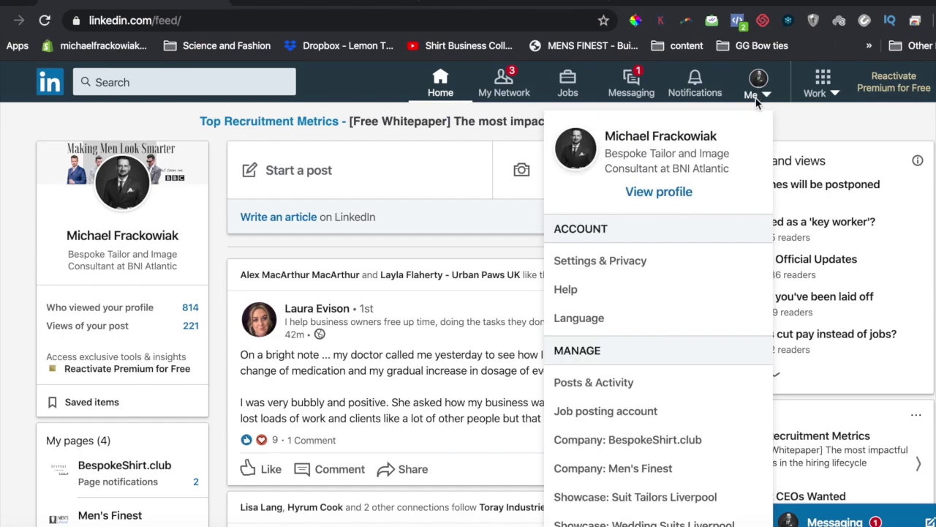
pyautogui.click(660, 192)
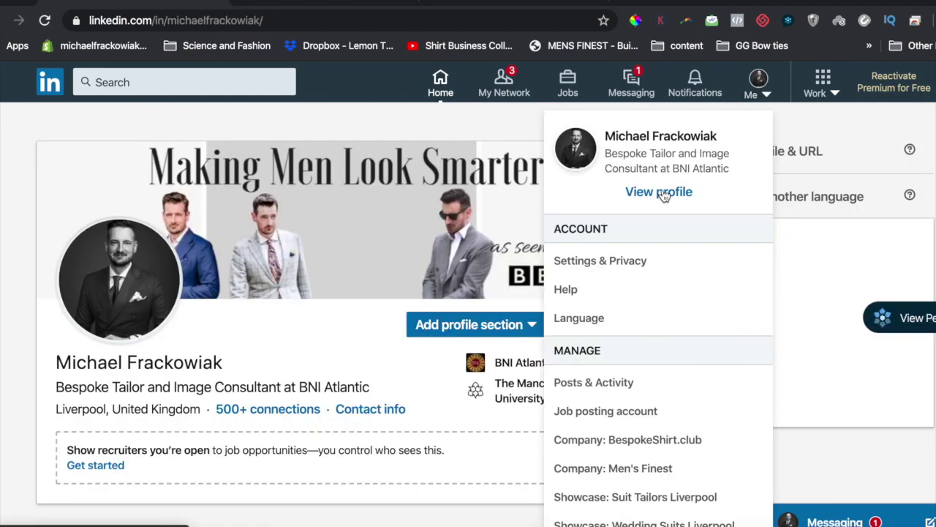
pyautogui.click(344, 100)
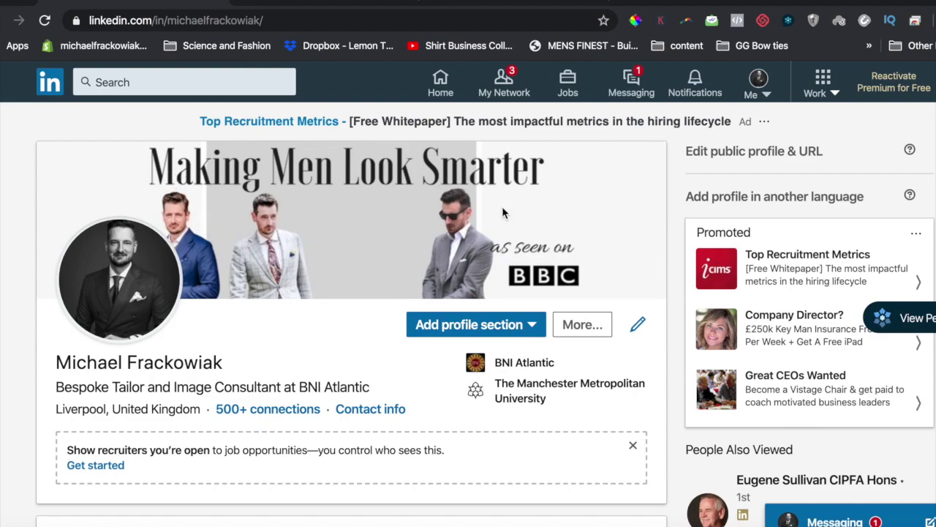
# Open the Canva website in a new browser tab.
pyautogui.click(633, 4)
pyautogui.write('canva')
pyautogui.press('Return')
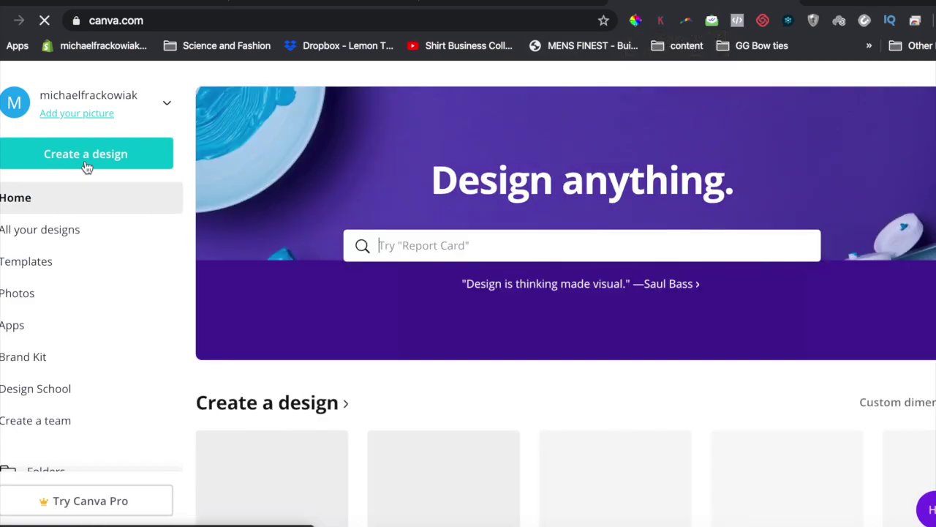
# Create a new LinkedIn Banner design, finding the design type by searching for "linked".
pyautogui.click(86, 154)
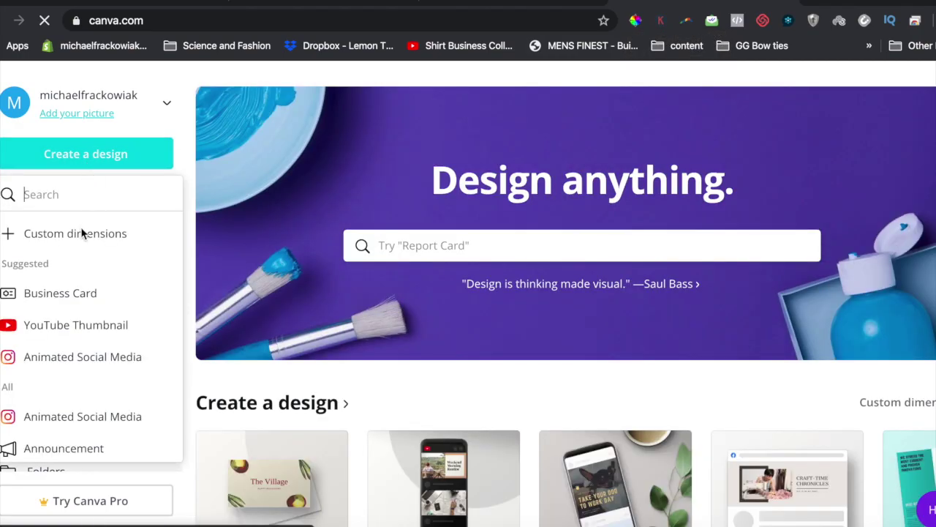
pyautogui.scroll(-6, 89, 343)
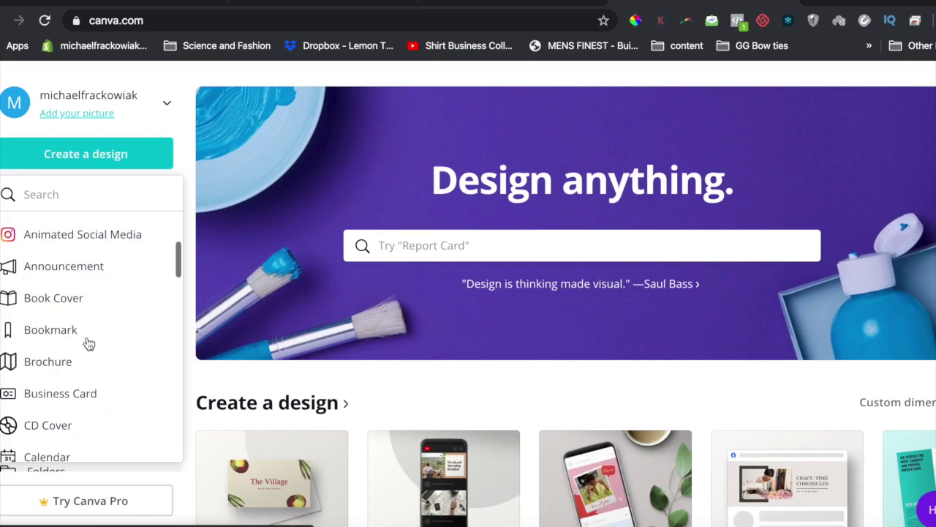
pyautogui.scroll(-1, 87, 341)
pyautogui.scroll(5, 70, 278)
pyautogui.write('linked')
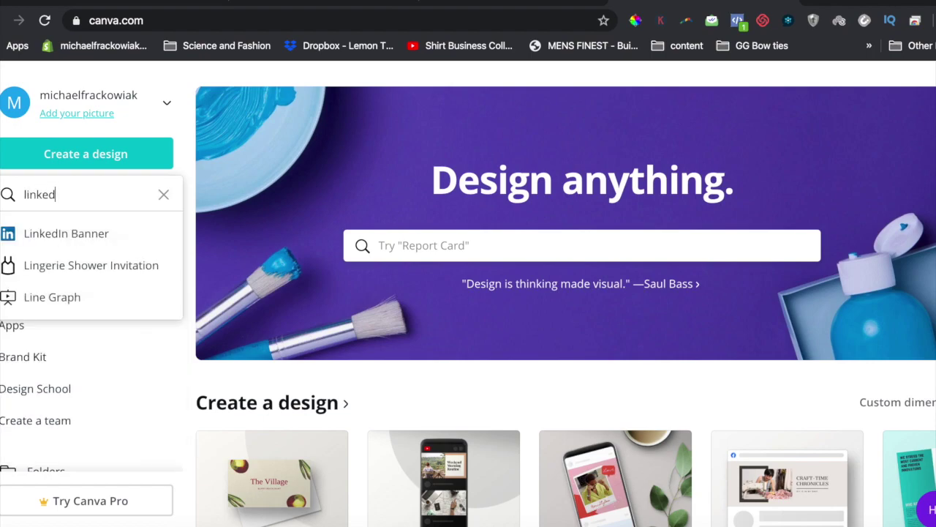
pyautogui.click(53, 235)
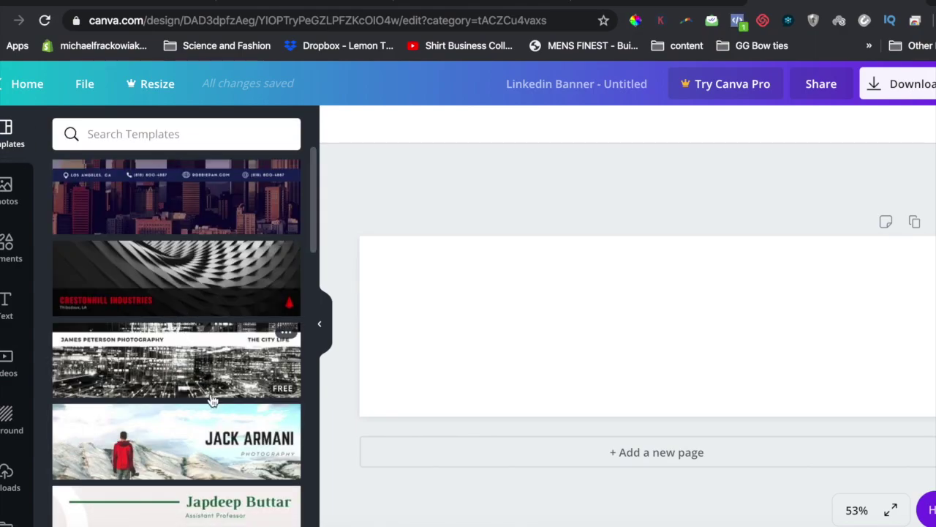
# Apply the photography template with the red-jacketed figure to the blank banner and browse the other LinkedIn banner templates.
pyautogui.click(213, 419)
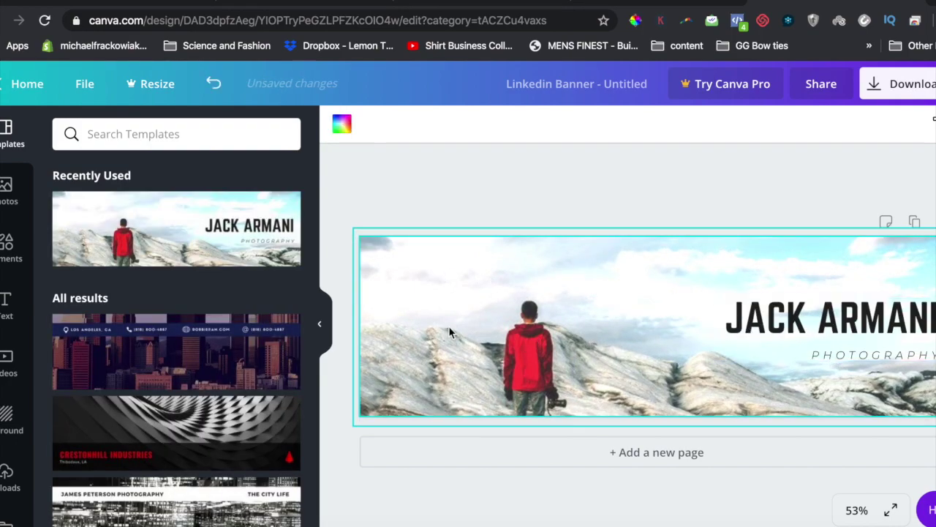
pyautogui.scroll(-3, 202, 281)
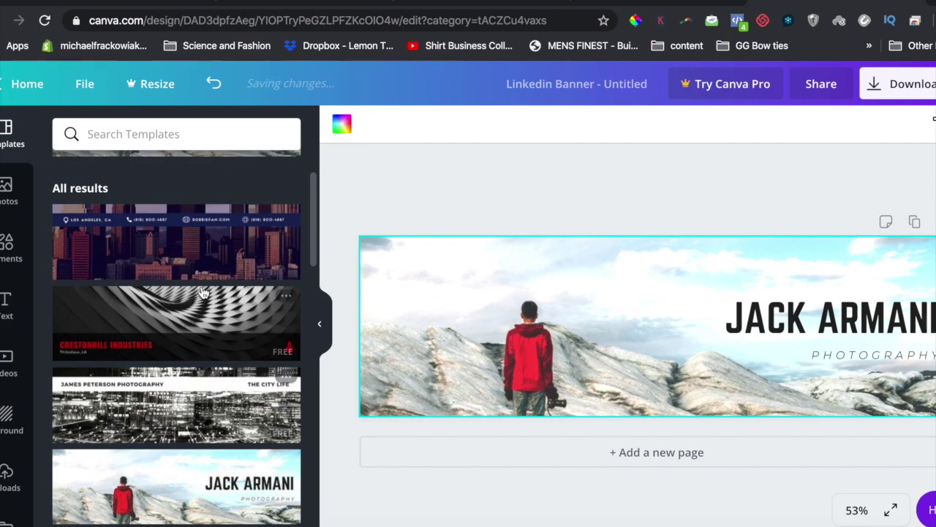
pyautogui.scroll(-2, 217, 430)
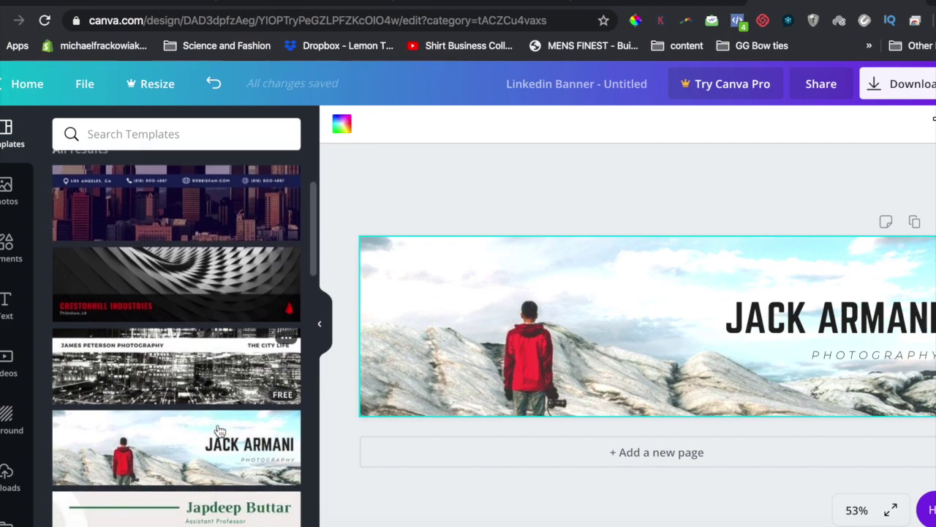
pyautogui.scroll(-8, 218, 430)
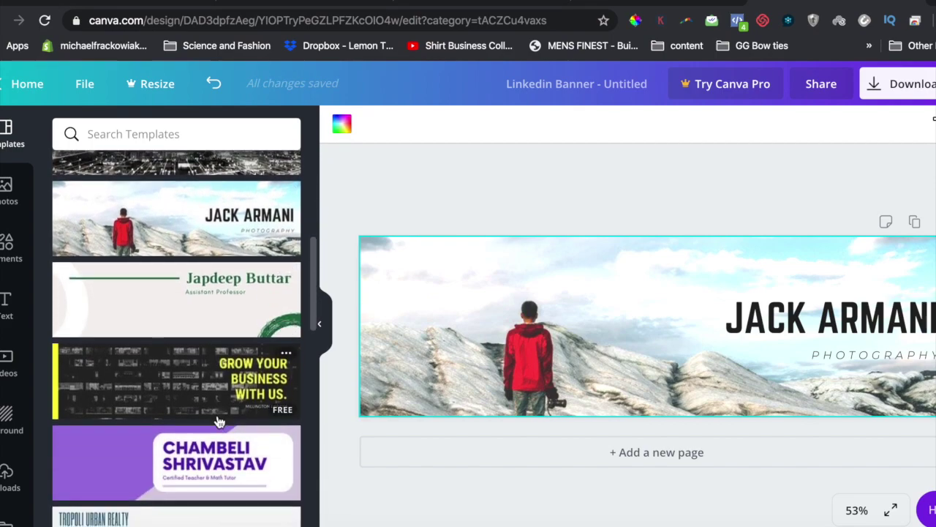
pyautogui.scroll(-10, 218, 423)
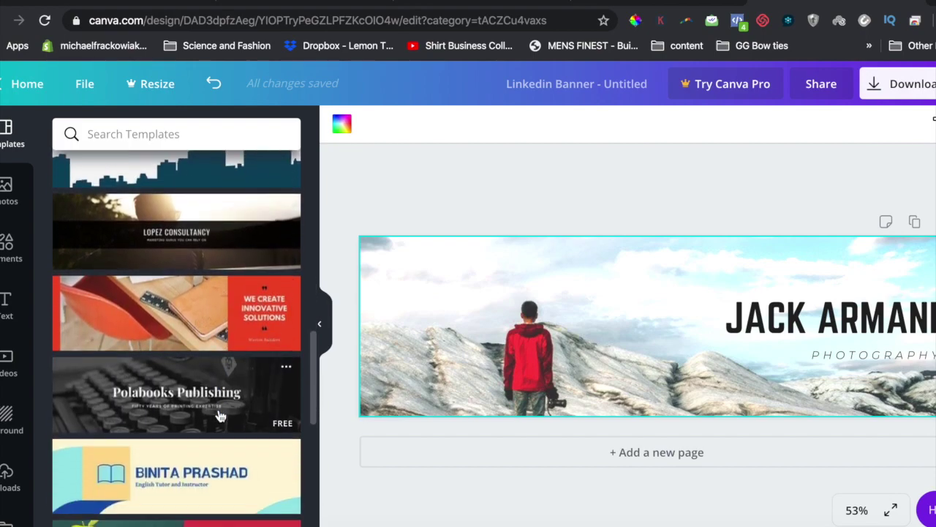
pyautogui.scroll(-7, 218, 414)
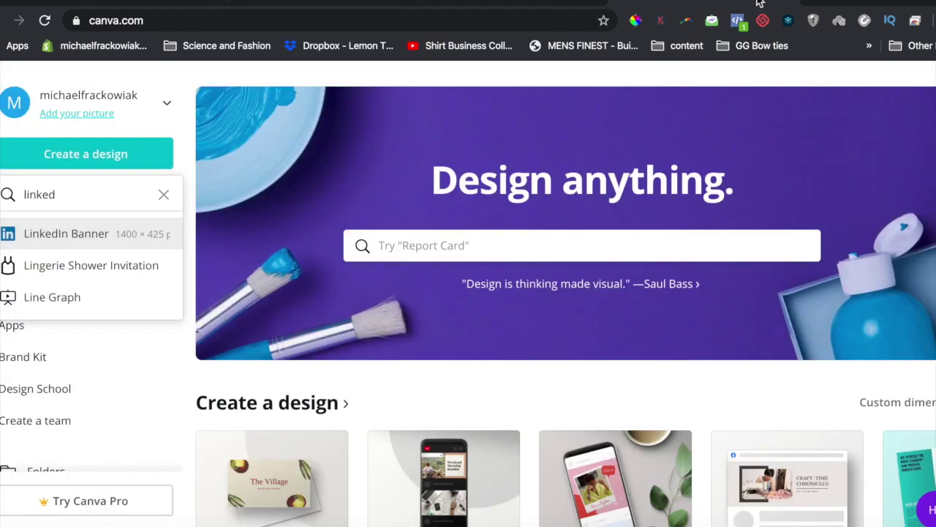
# Return to the LinkedIn profile page and expand the full text of the About section.
pyautogui.click(629, 3)
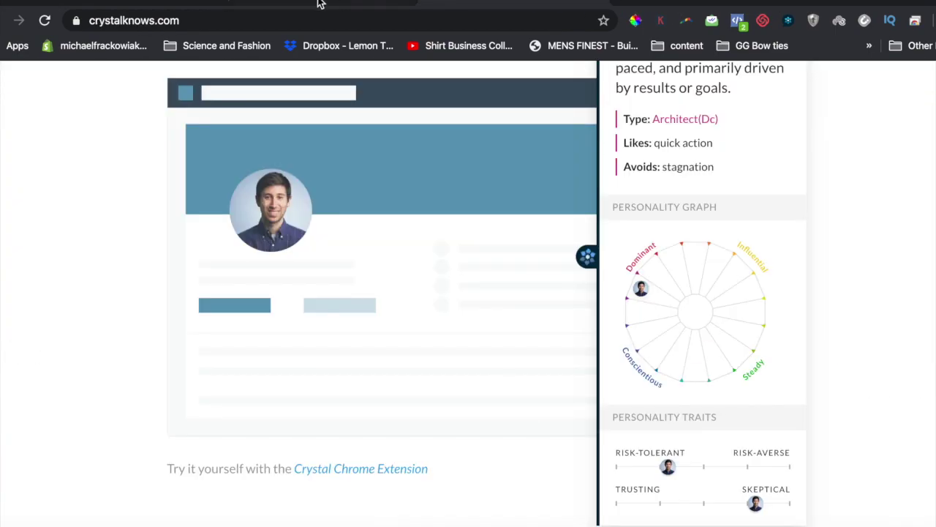
pyautogui.click(172, 3)
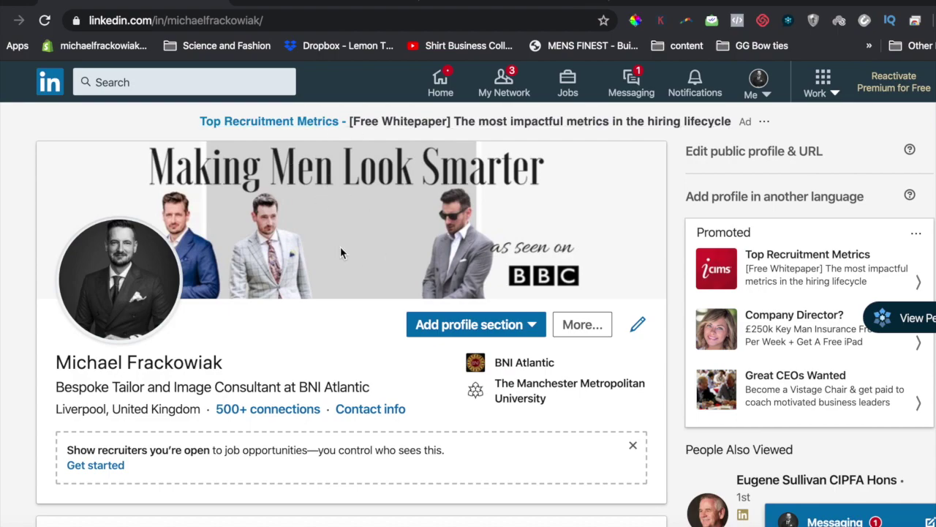
pyautogui.scroll(-1, 442, 373)
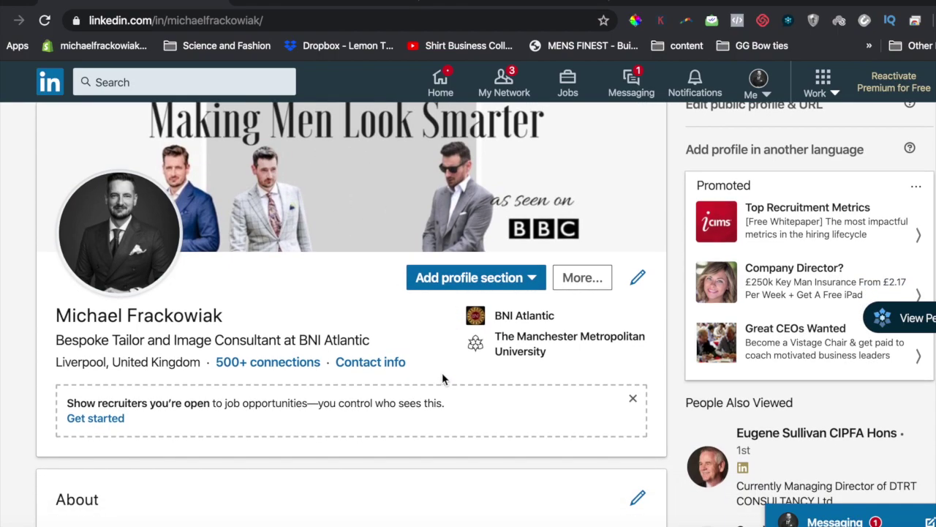
pyautogui.scroll(-4, 442, 373)
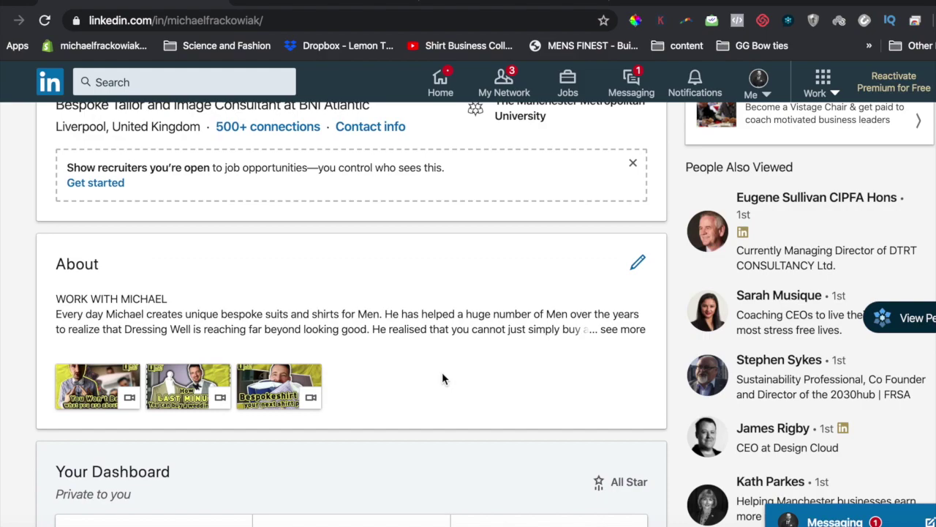
pyautogui.click(611, 329)
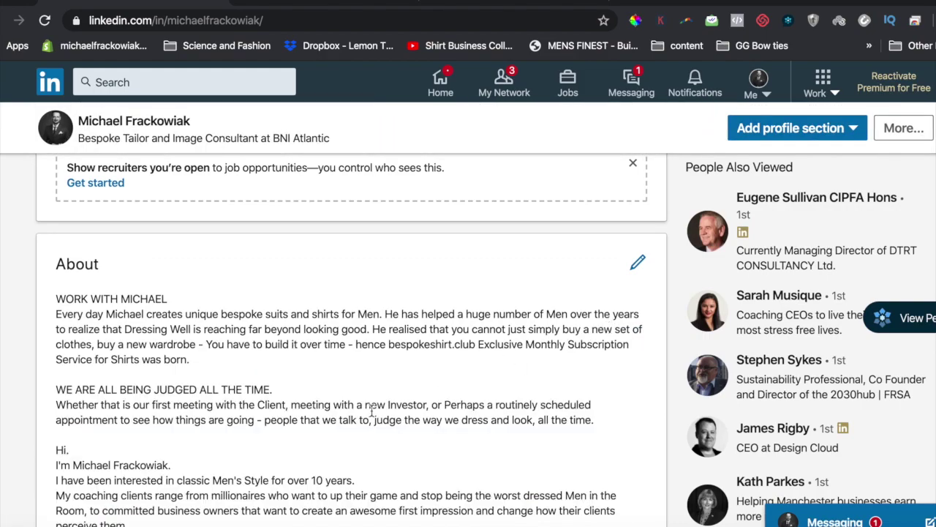
# Examine the profile's headline and About text, including the introduction, reasons to hire, working process and social media links.
pyautogui.scroll(-3, 371, 415)
pyautogui.scroll(-5, 371, 415)
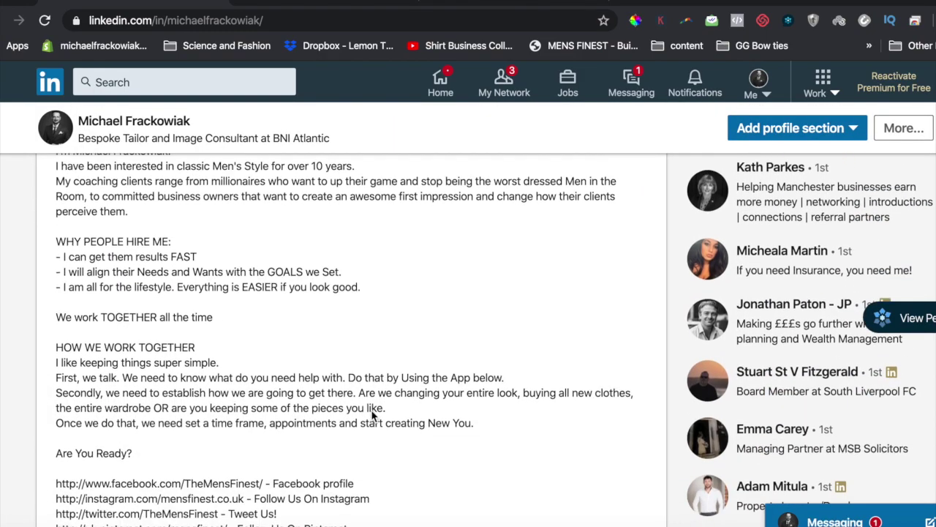
pyautogui.scroll(4, 370, 405)
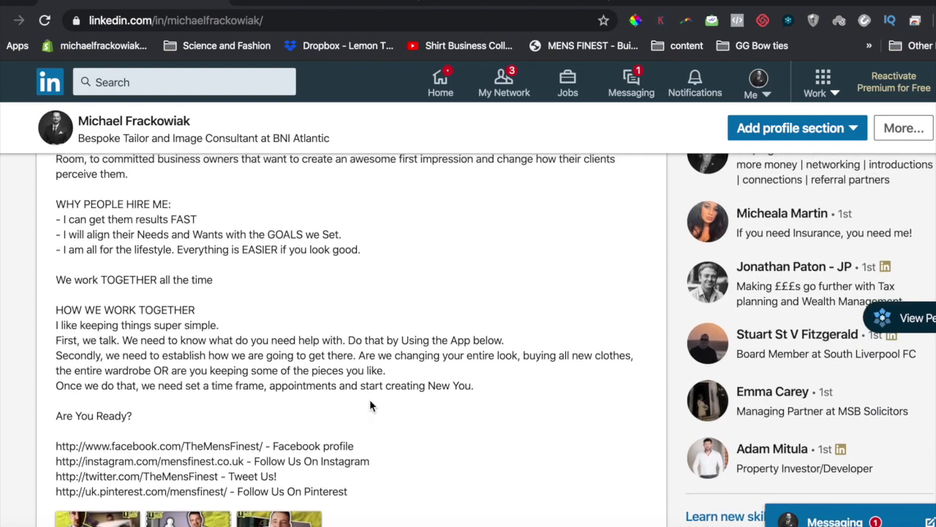
pyautogui.scroll(1, 369, 405)
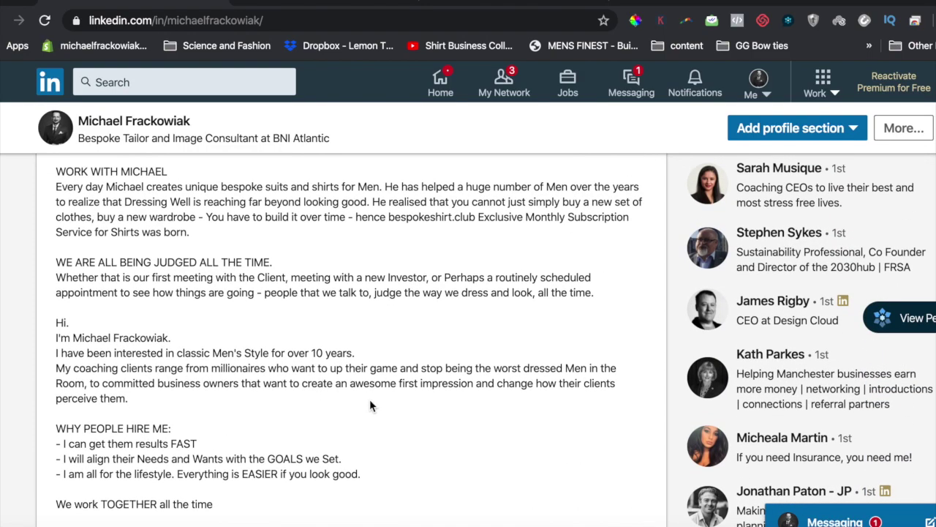
pyautogui.scroll(2, 370, 405)
pyautogui.scroll(-1, 369, 403)
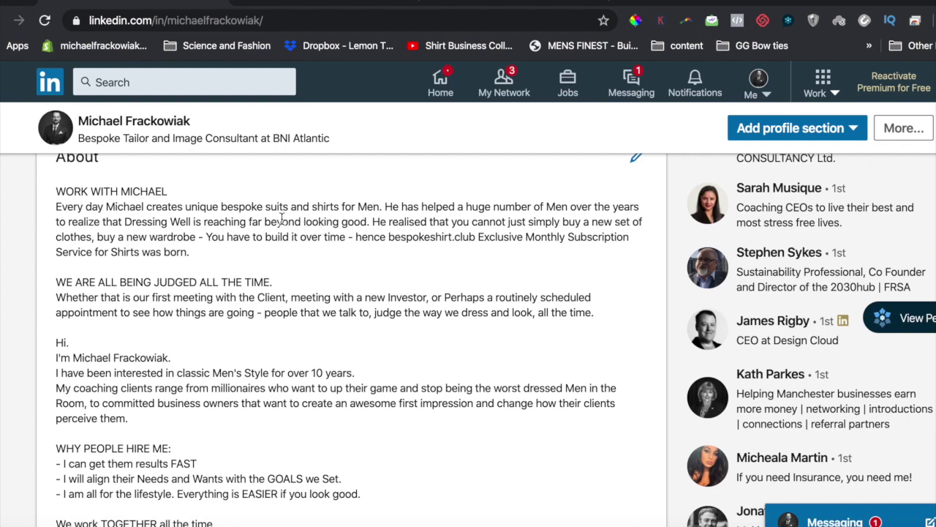
pyautogui.scroll(-2, 265, 367)
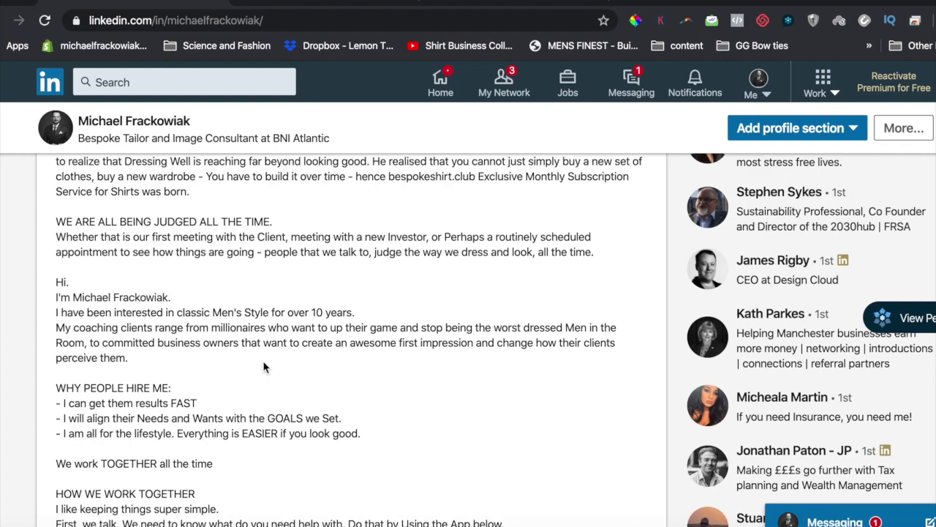
pyautogui.scroll(-6, 264, 367)
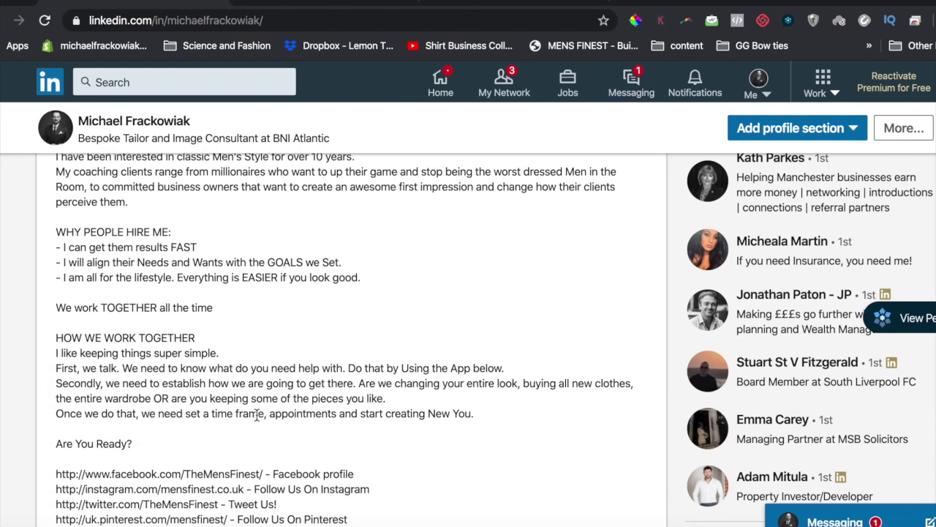
pyautogui.scroll(10, 275, 322)
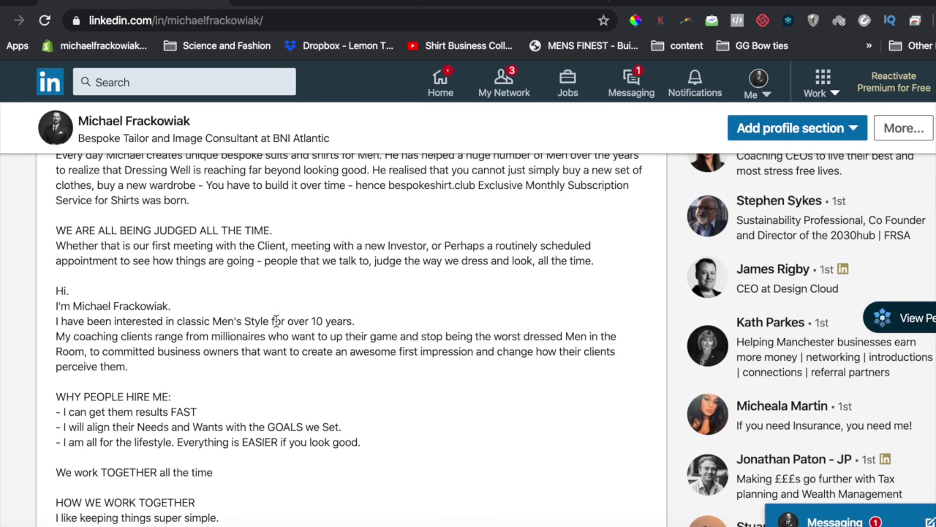
pyautogui.scroll(5, 276, 322)
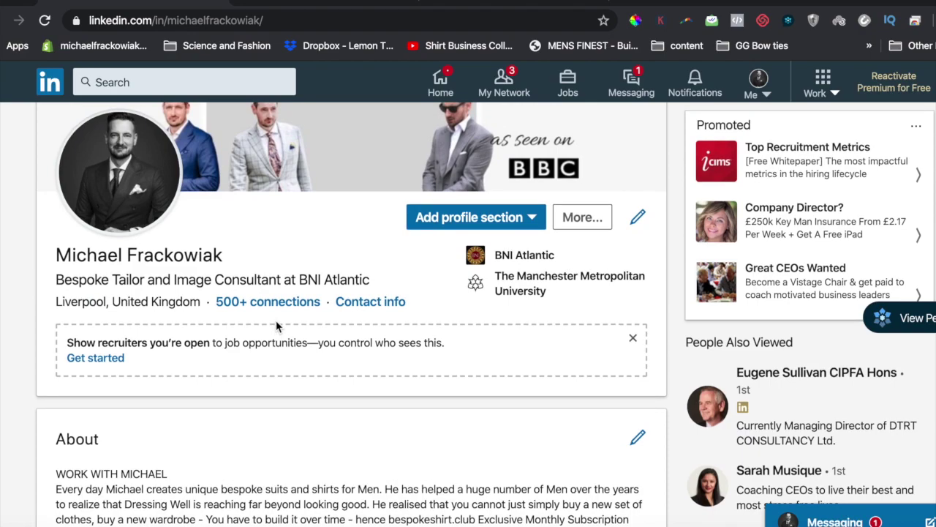
pyautogui.scroll(-6, 277, 325)
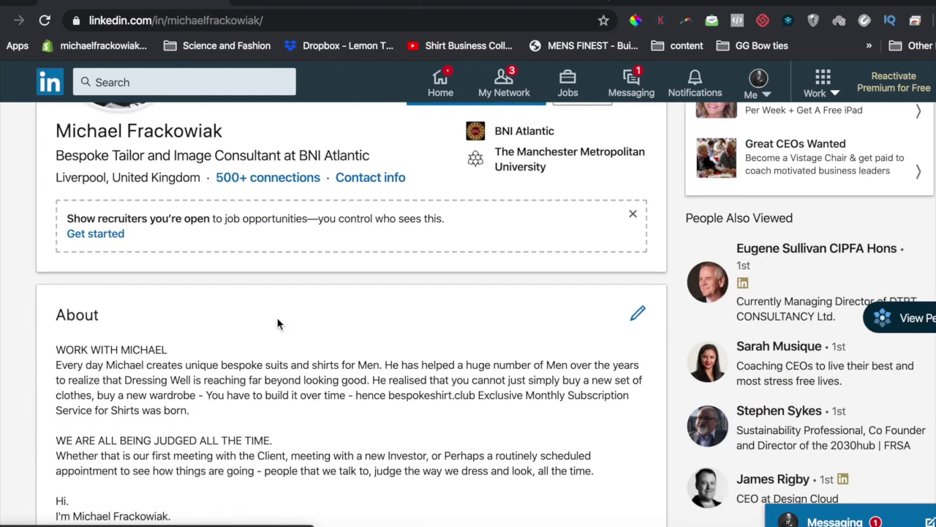
pyautogui.scroll(-1, 266, 380)
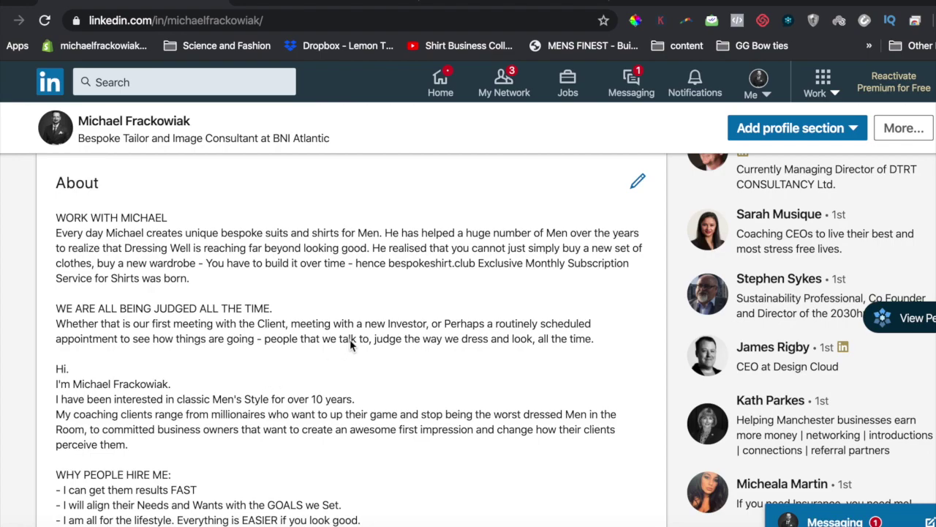
# Search Google for "upwork" in a new tab and open the Upwork homepage from the results.
pyautogui.hotkey('ctrl', 't')
pyautogui.write('u')
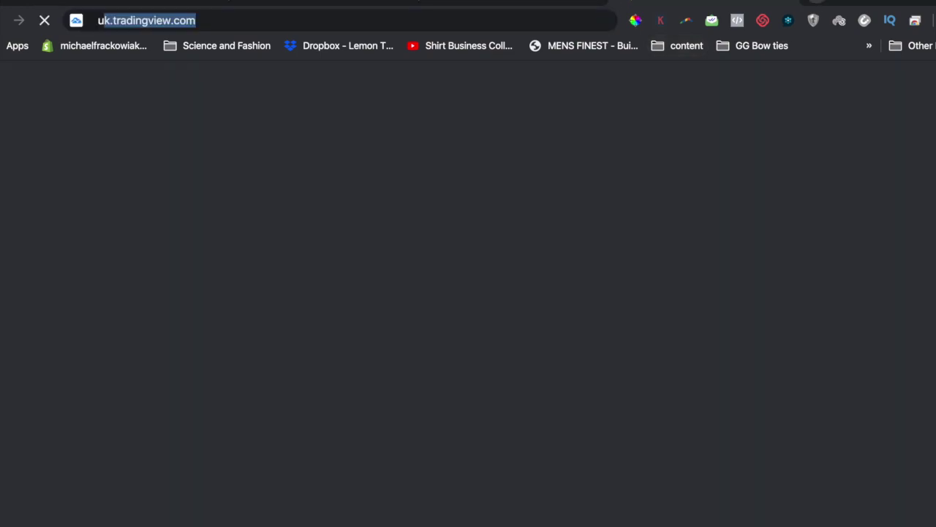
pyautogui.write('pwork')
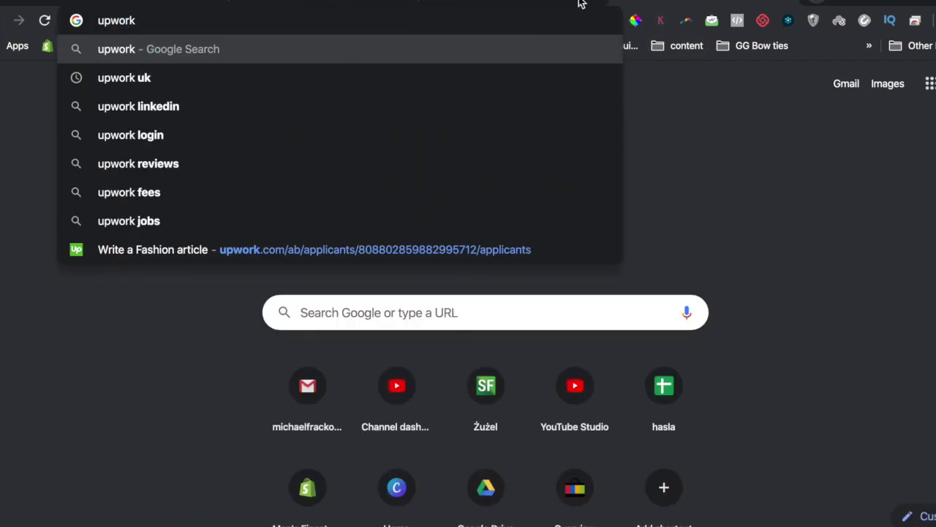
pyautogui.click(219, 54)
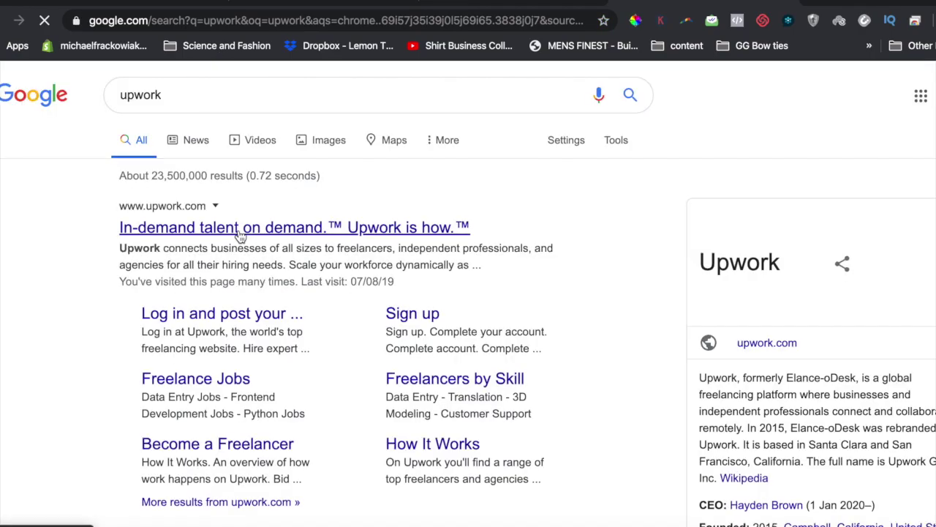
pyautogui.click(240, 232)
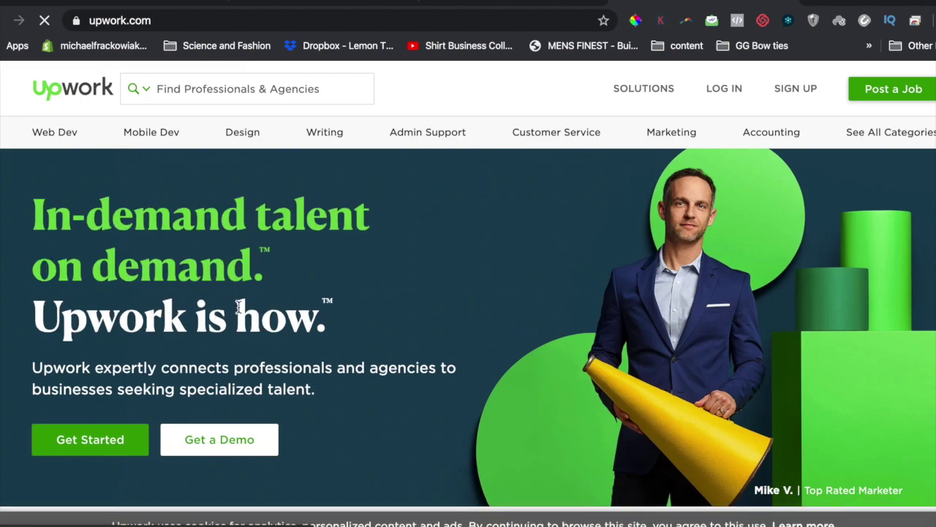
# Search Upwork for "copywriter" and restrict the freelancer results to U.K. only.
pyautogui.click(195, 91)
pyautogui.write('copyw')
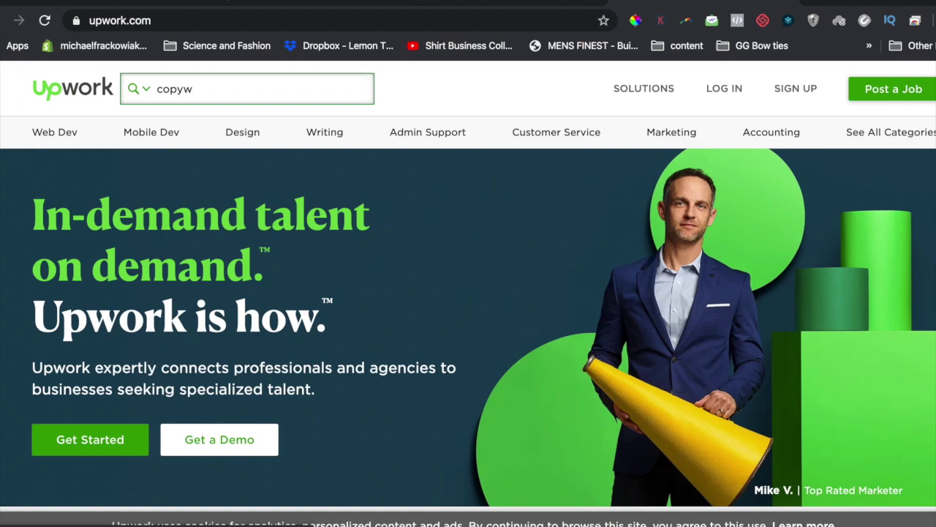
pyautogui.write('riter')
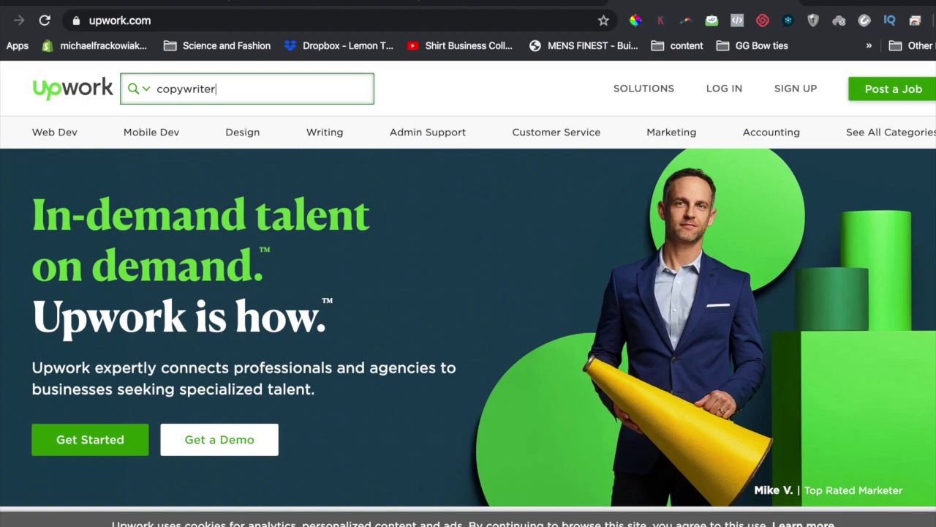
pyautogui.press('Return')
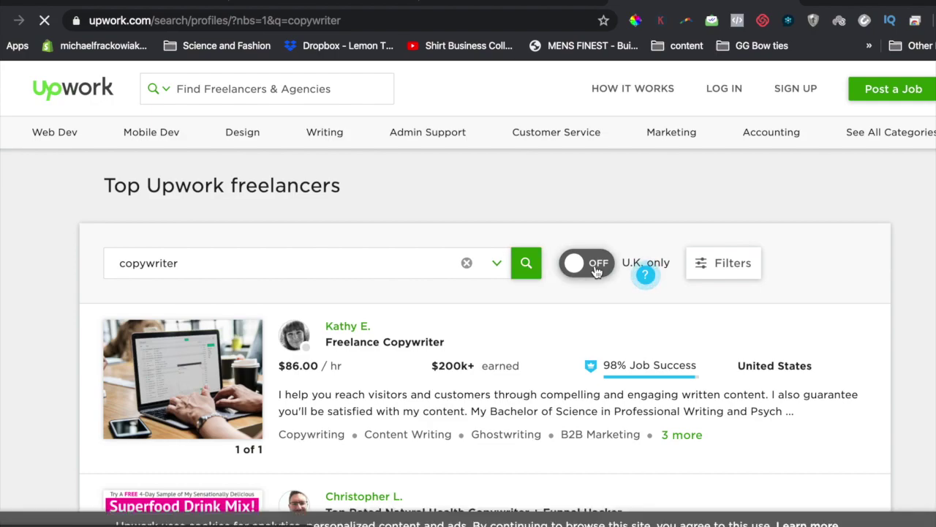
pyautogui.click(596, 269)
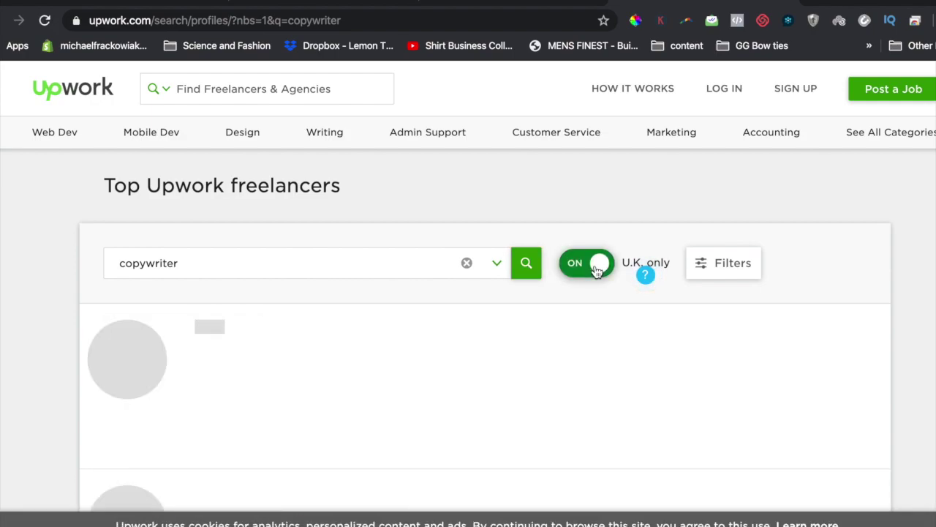
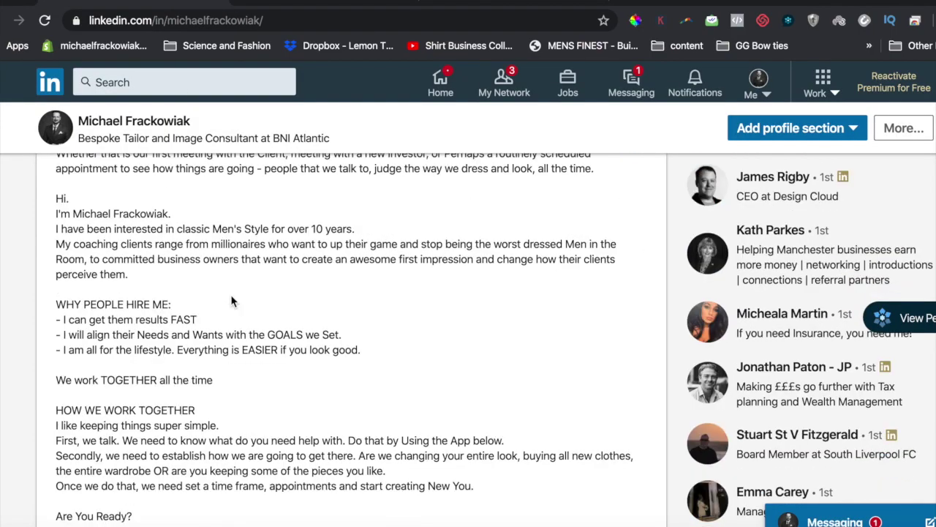
# Return to the LinkedIn profile and look through the About section's links and videos, the dashboard and the Articles & activity section.
pyautogui.scroll(1, 230, 299)
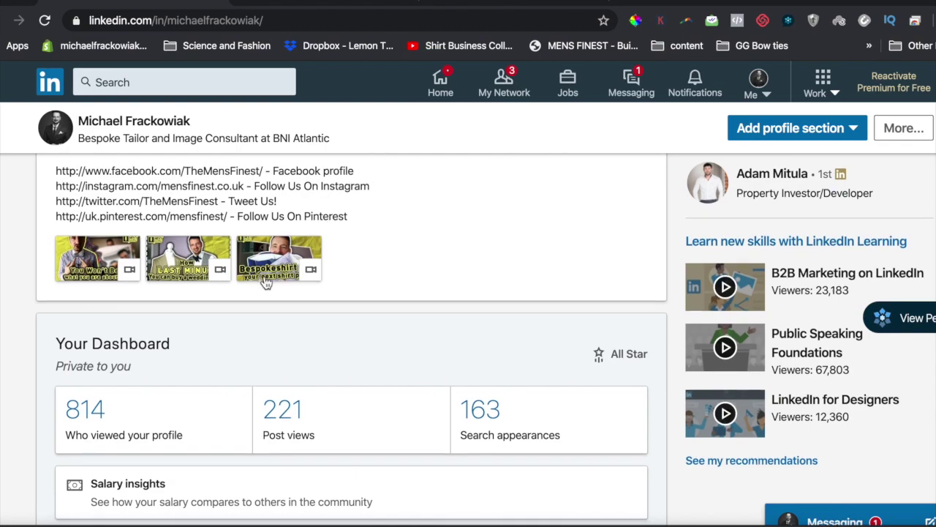
pyautogui.scroll(-3, 266, 283)
pyautogui.scroll(-3, 265, 282)
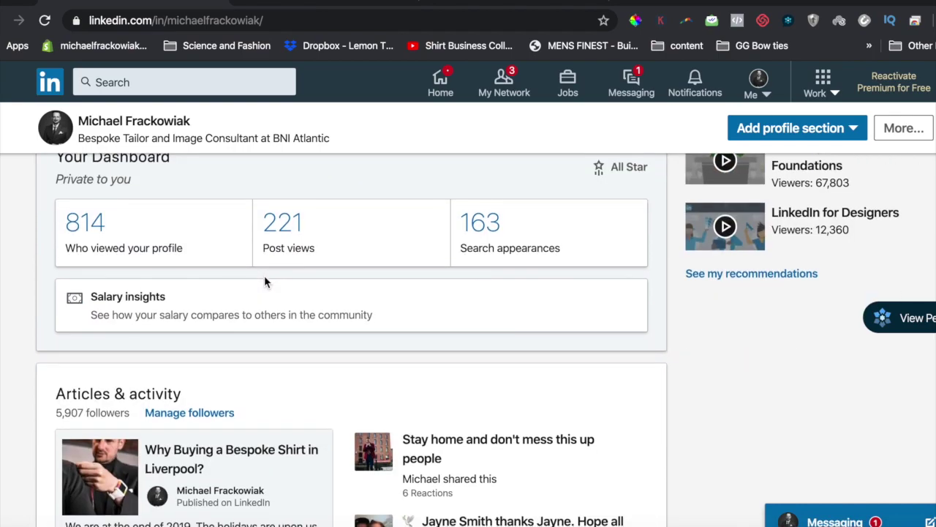
pyautogui.scroll(-3, 265, 282)
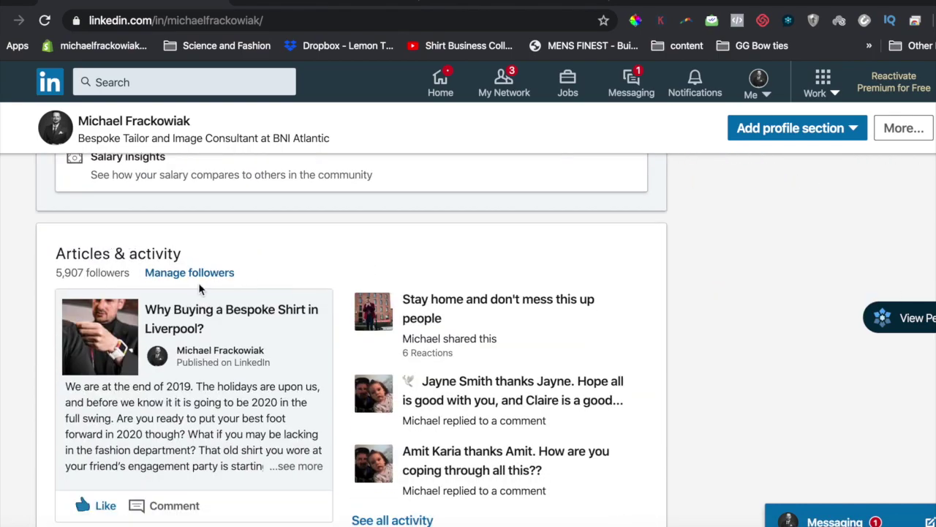
pyautogui.scroll(-1, 275, 344)
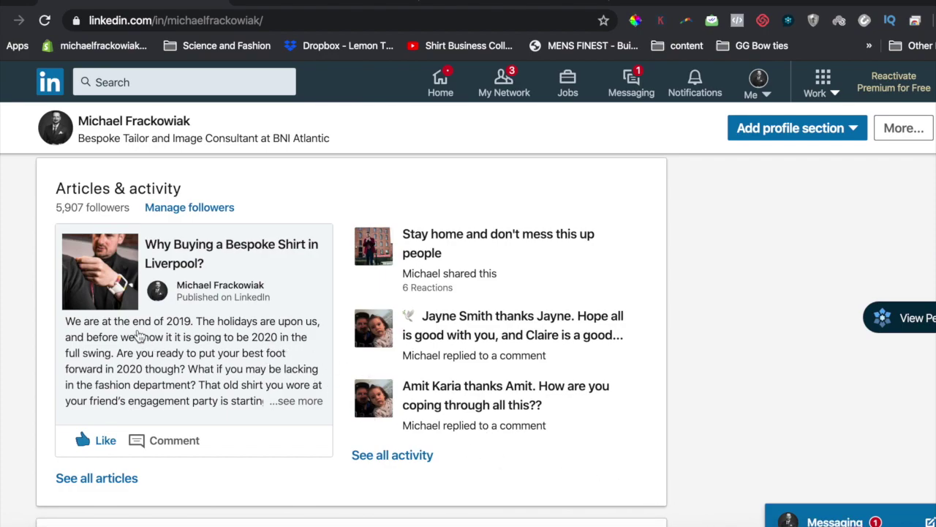
# Open the article "Why Buying a Bespoke Shirt in Liverpool?", skim its content and view count, and return to the profile.
pyautogui.click(144, 372)
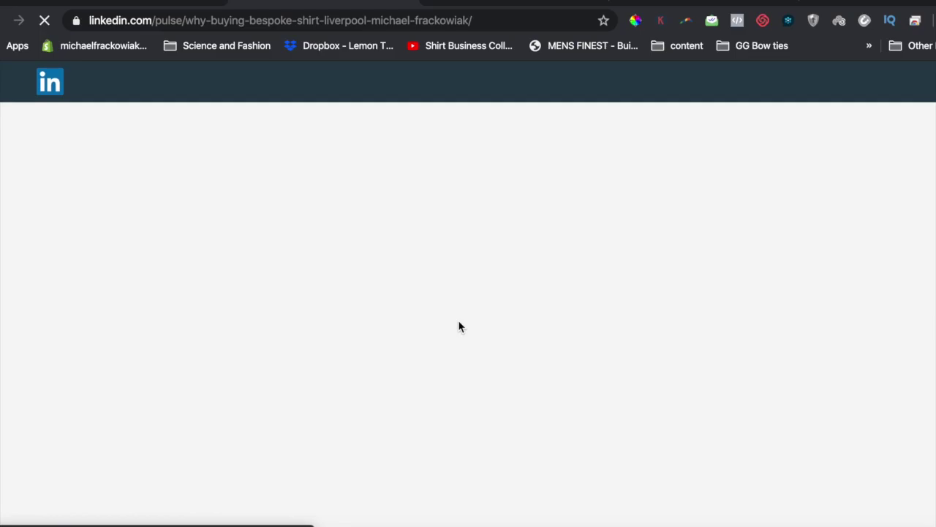
pyautogui.scroll(-5, 459, 327)
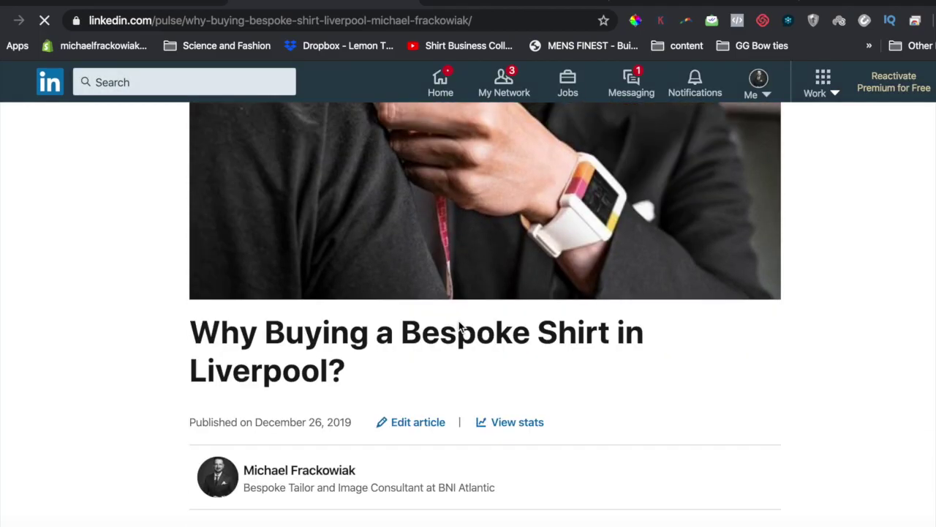
pyautogui.scroll(-20, 459, 326)
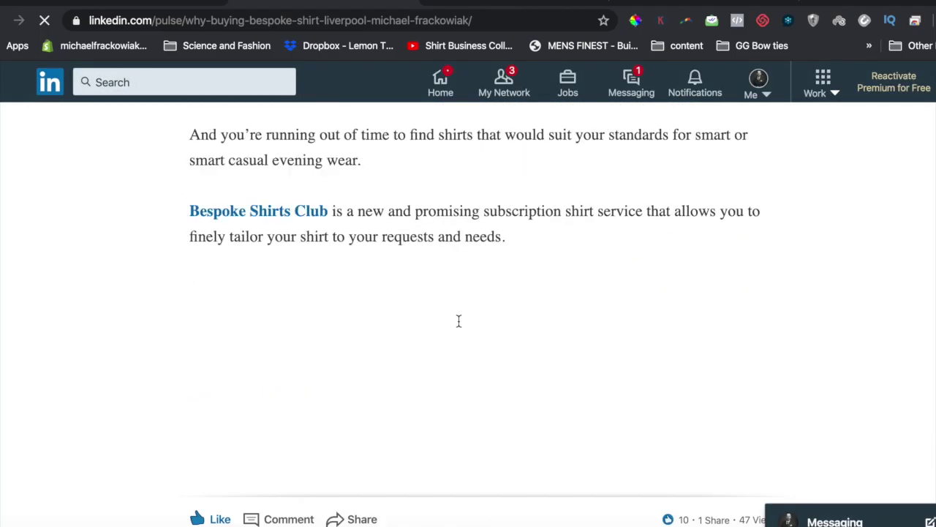
pyautogui.scroll(-5, 459, 325)
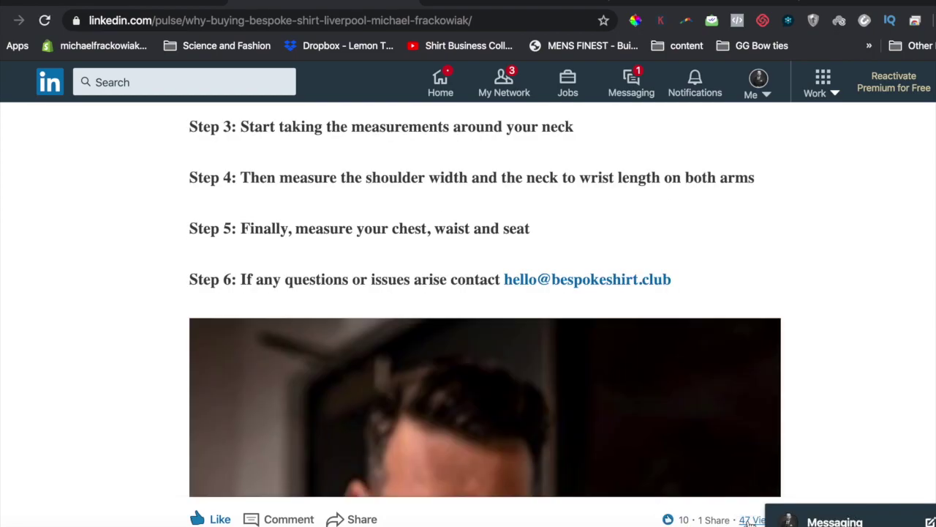
pyautogui.scroll(1, 750, 522)
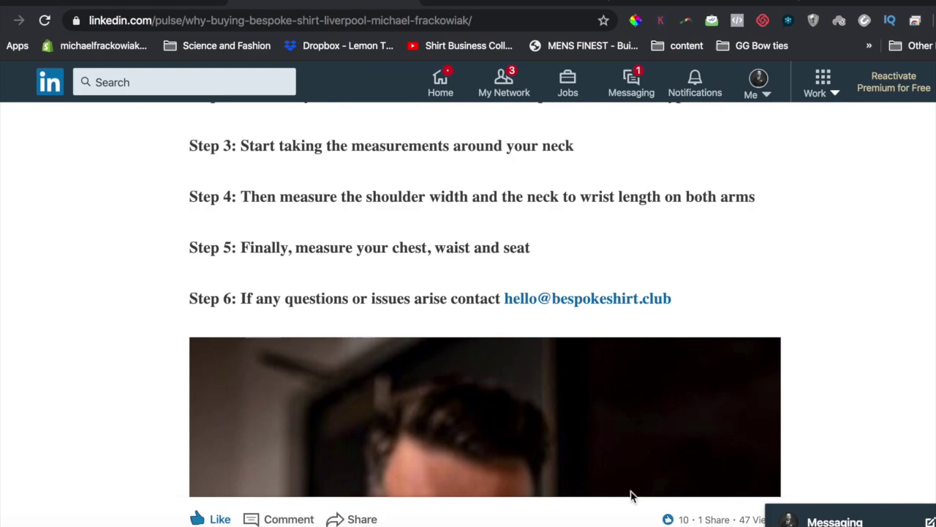
pyautogui.click(300, 2)
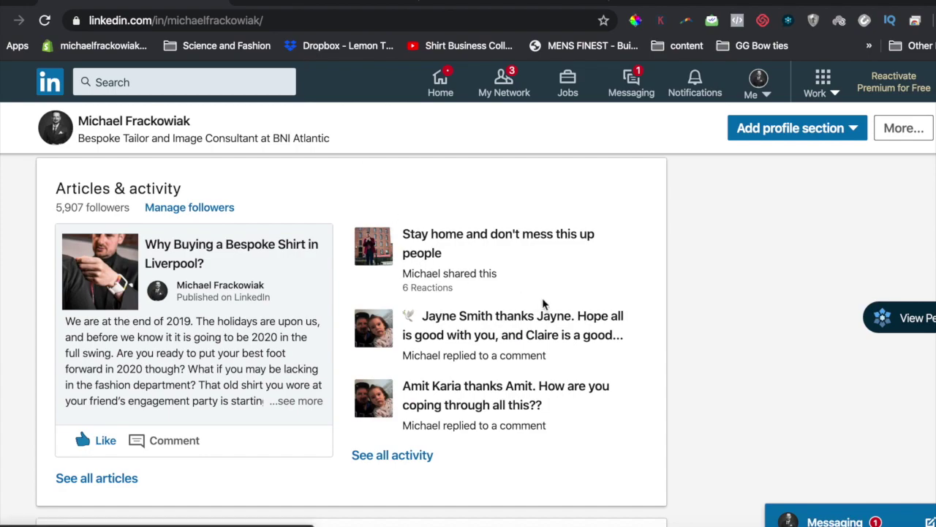
# Try to open the full list of profile activity, retry the page, and go to the feed instead.
pyautogui.click(374, 455)
pyautogui.scroll(-10, 419, 166)
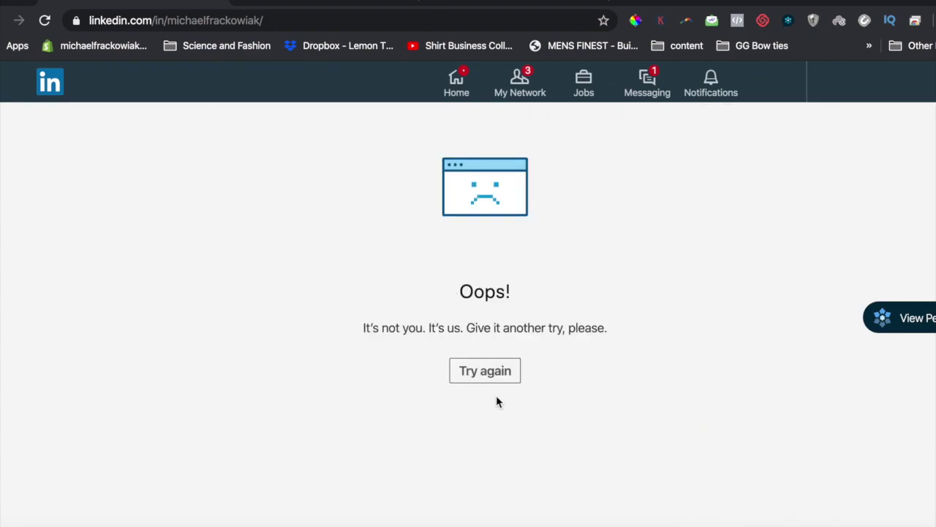
pyautogui.click(490, 370)
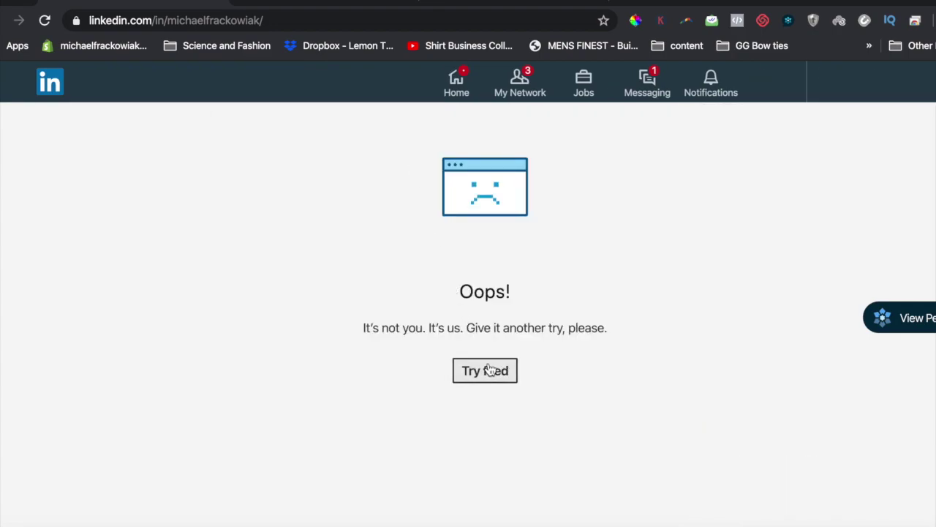
pyautogui.click(489, 370)
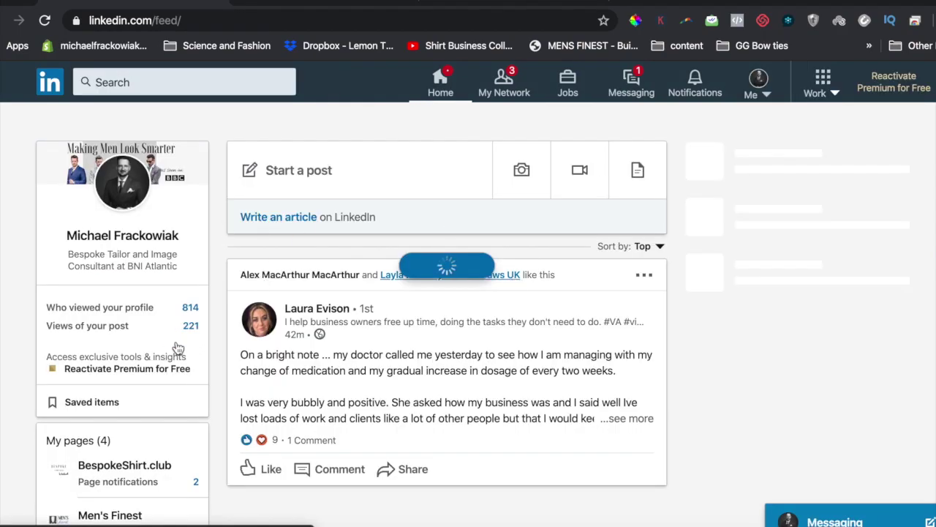
# Check the "Linkedin Training 15min -30min" note in Google Keep, and go back to LinkedIn to reopen your own profile.
pyautogui.click(410, 521)
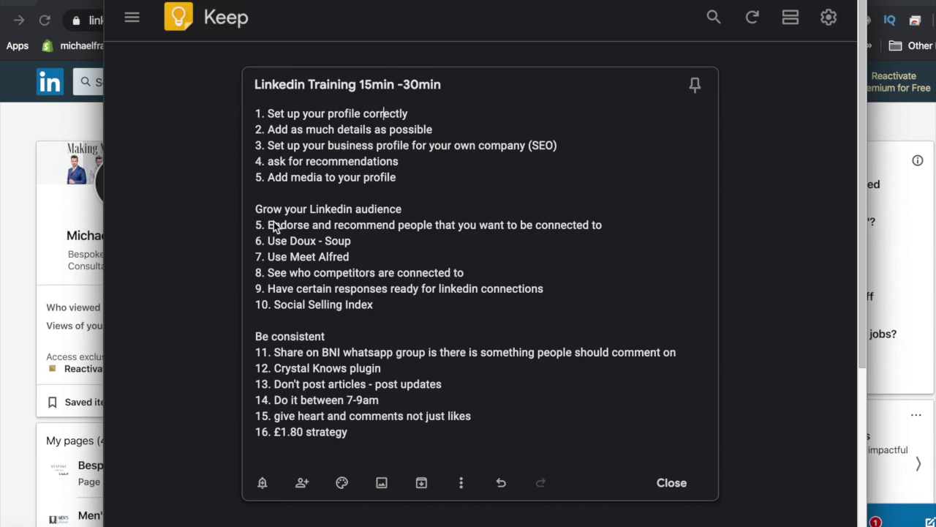
pyautogui.click(16, 237)
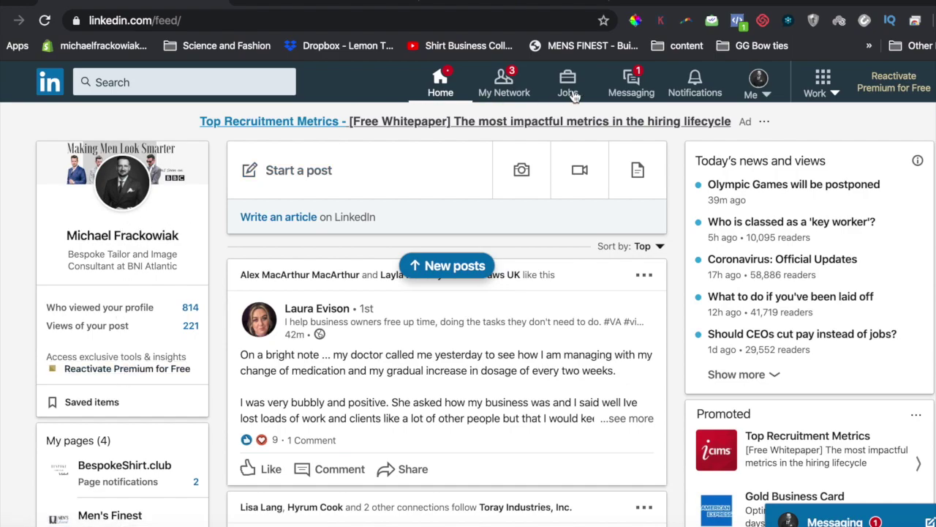
pyautogui.click(762, 92)
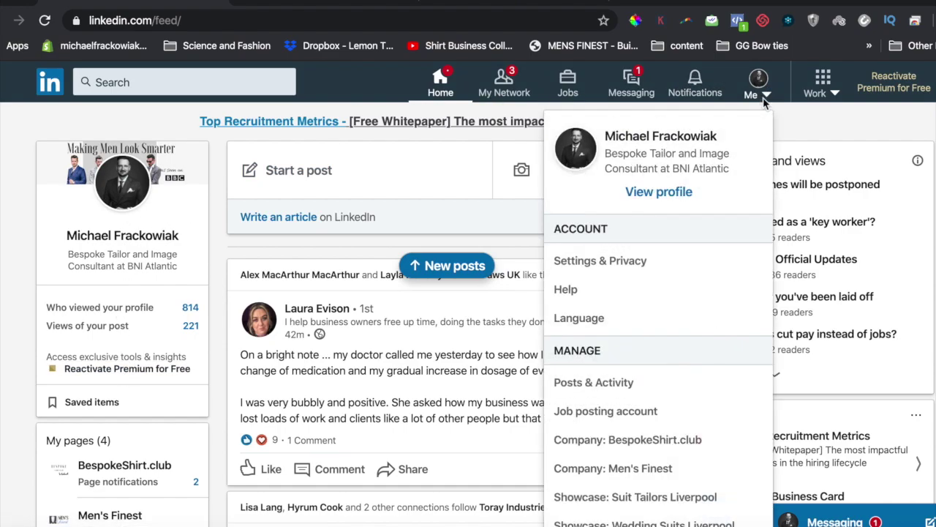
pyautogui.click(665, 192)
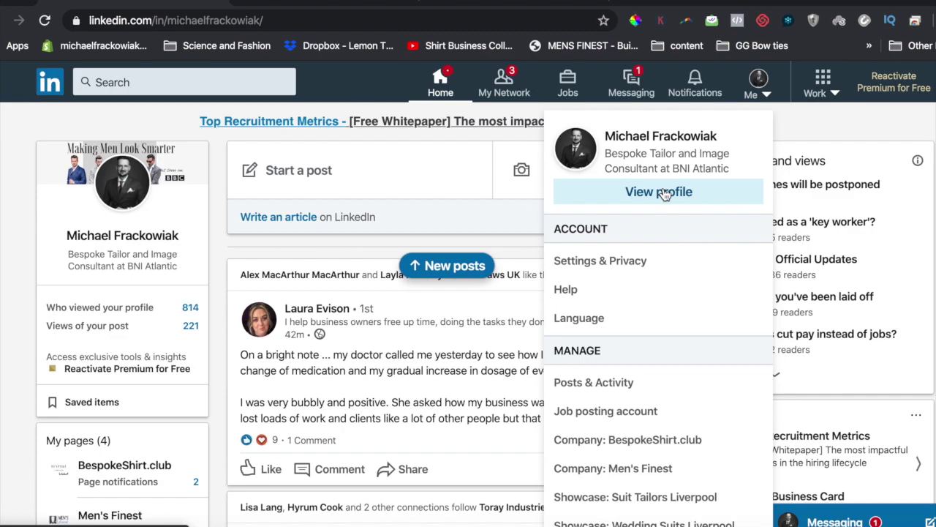
# Examine the profile's Experience and Education entries, including job descriptions, attached media, degrees and courses.
pyautogui.scroll(-1, 477, 285)
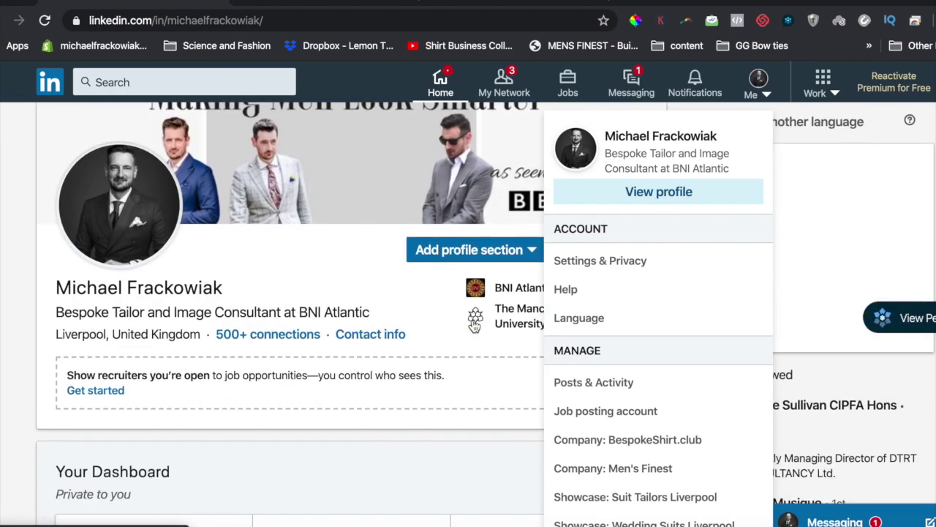
pyautogui.scroll(-6, 451, 370)
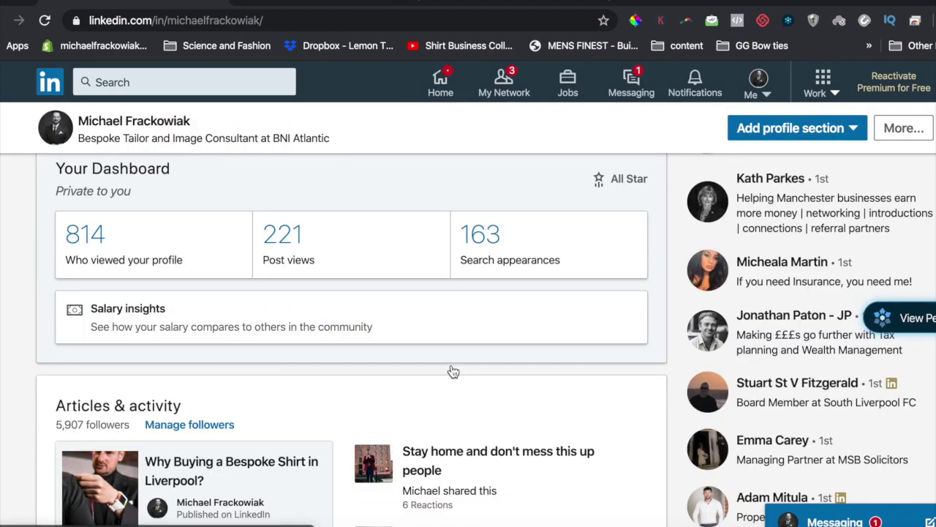
pyautogui.scroll(-8, 451, 370)
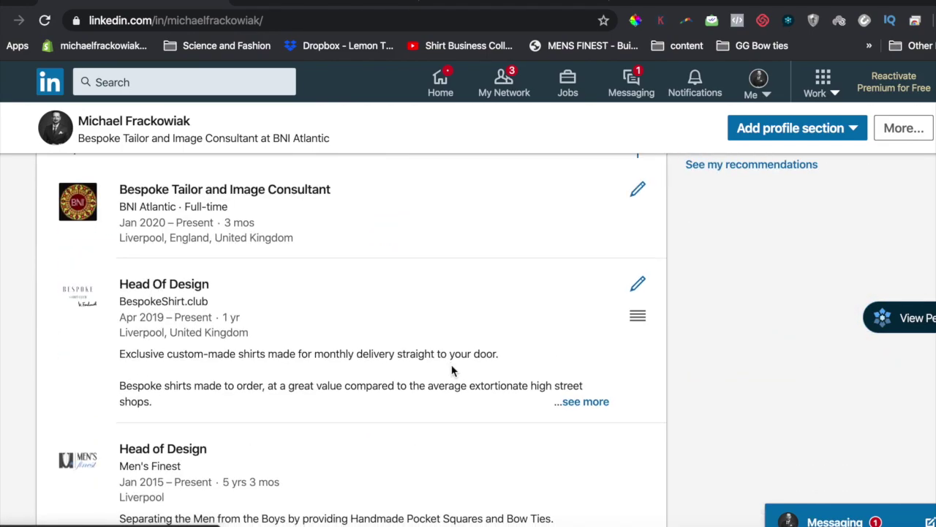
pyautogui.scroll(-6, 452, 370)
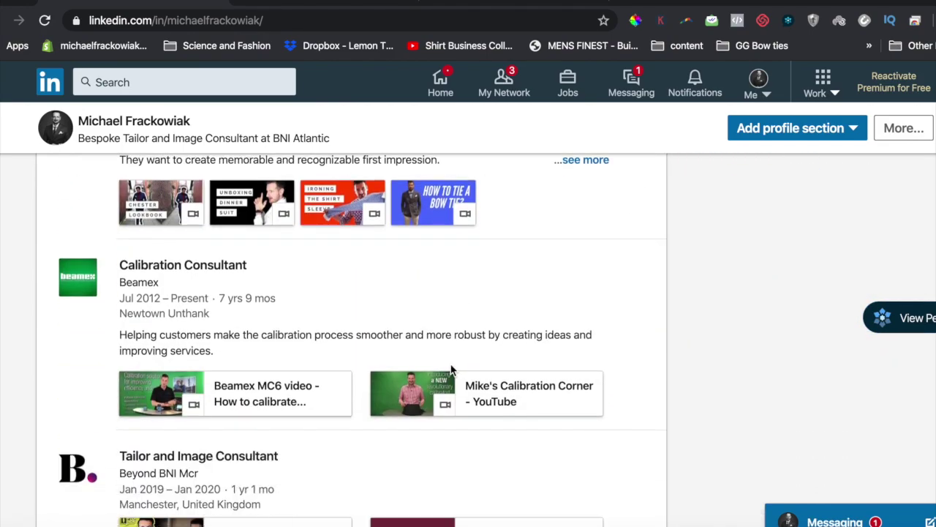
pyautogui.scroll(-2, 402, 342)
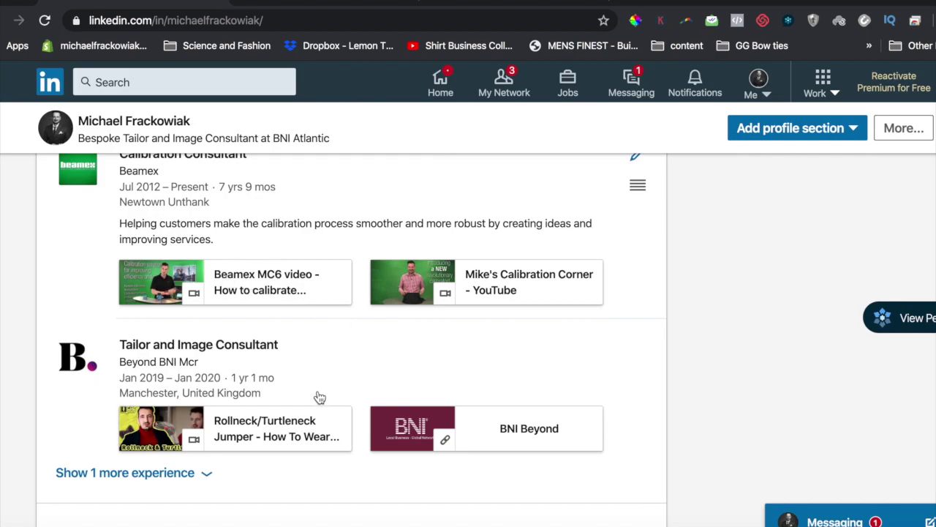
pyautogui.scroll(-4, 431, 380)
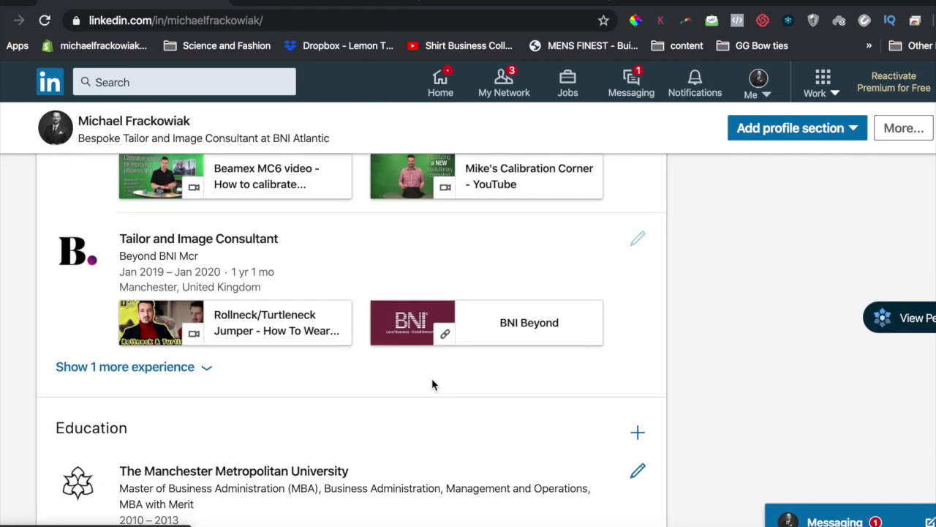
pyautogui.scroll(-5, 434, 385)
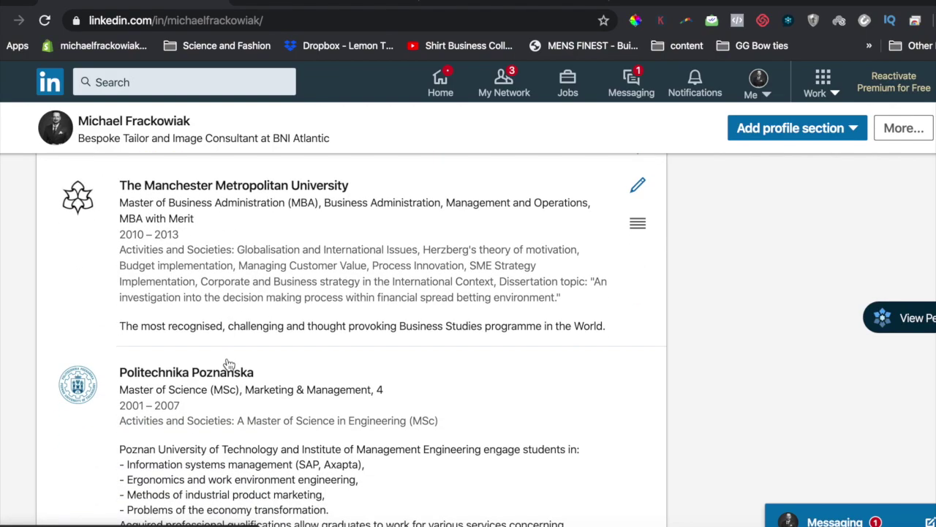
pyautogui.scroll(-10, 228, 364)
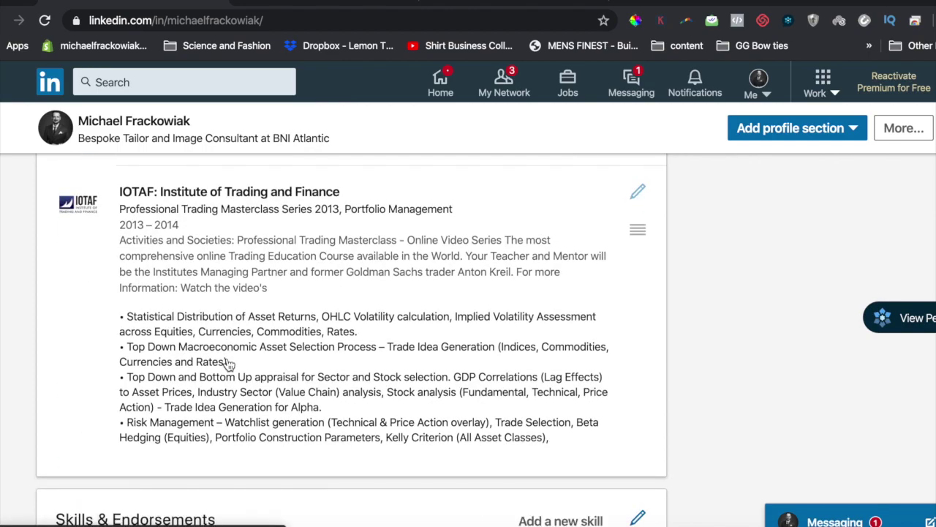
# Expand the full Skills & Endorsements list and examine its skill categories down to the received recommendations.
pyautogui.scroll(-2, 229, 362)
pyautogui.scroll(-1, 224, 357)
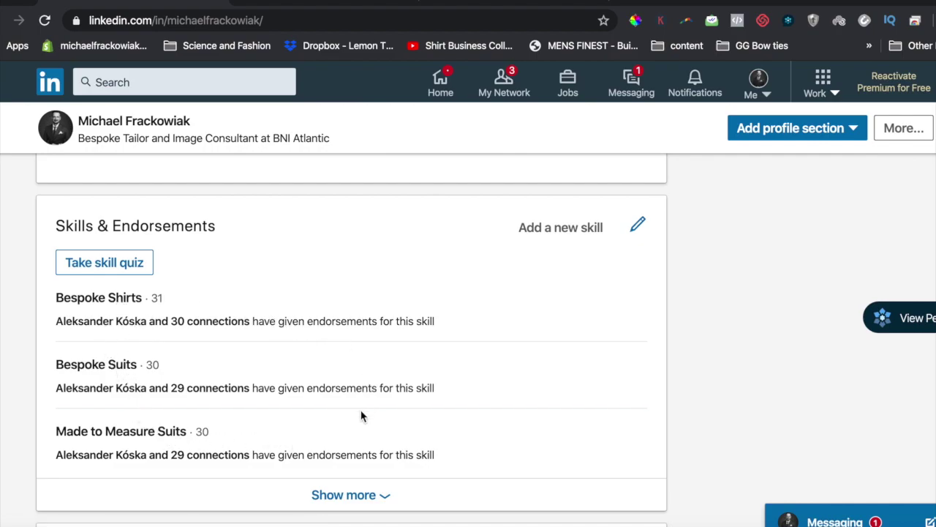
pyautogui.scroll(-2, 360, 421)
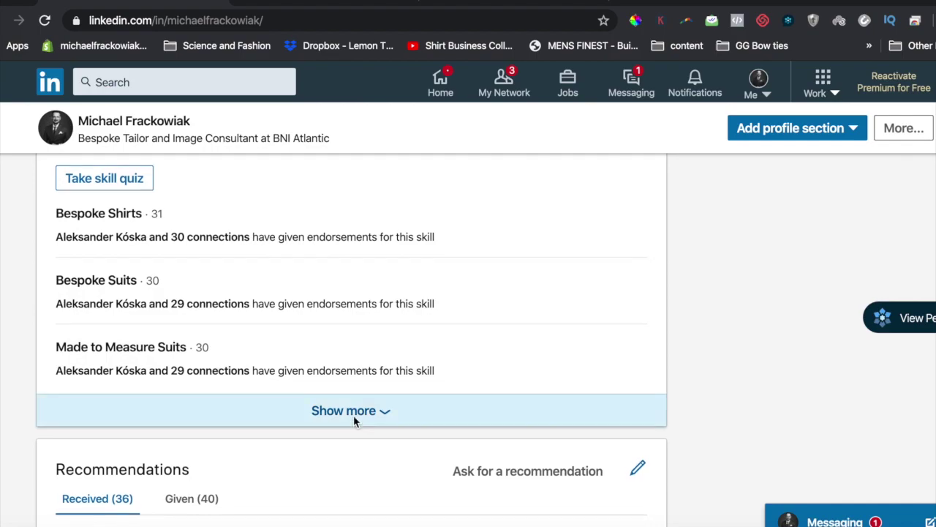
pyautogui.click(344, 410)
pyautogui.scroll(-5, 353, 414)
pyautogui.scroll(3, 354, 415)
pyautogui.scroll(4, 353, 414)
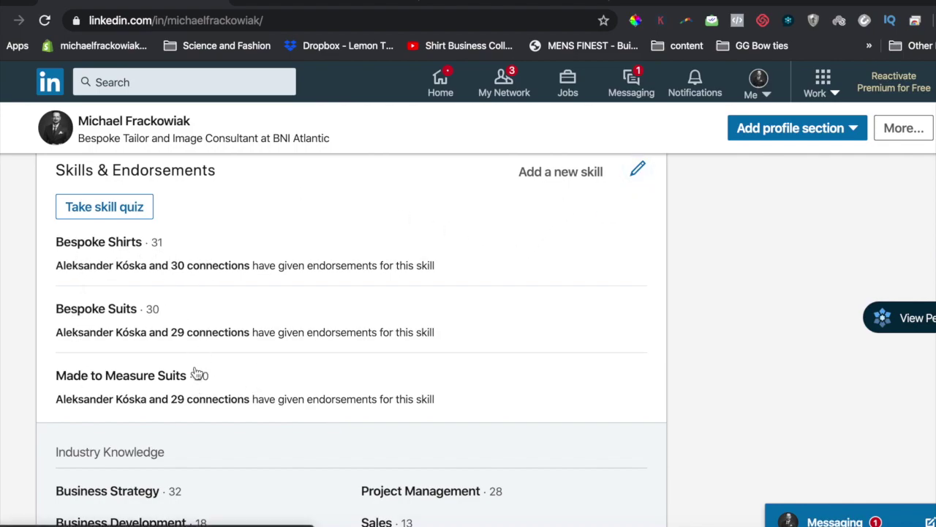
pyautogui.scroll(-5, 194, 373)
pyautogui.scroll(-9, 195, 371)
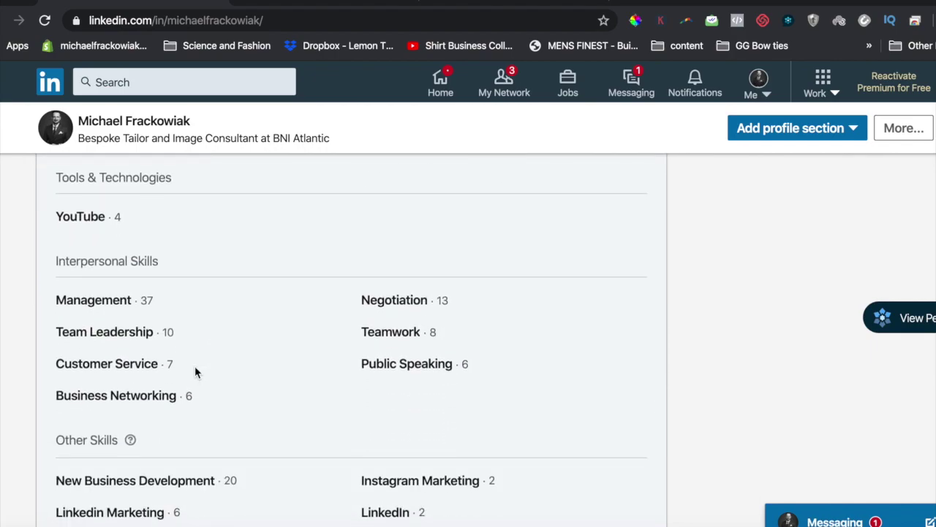
pyautogui.scroll(-2, 194, 372)
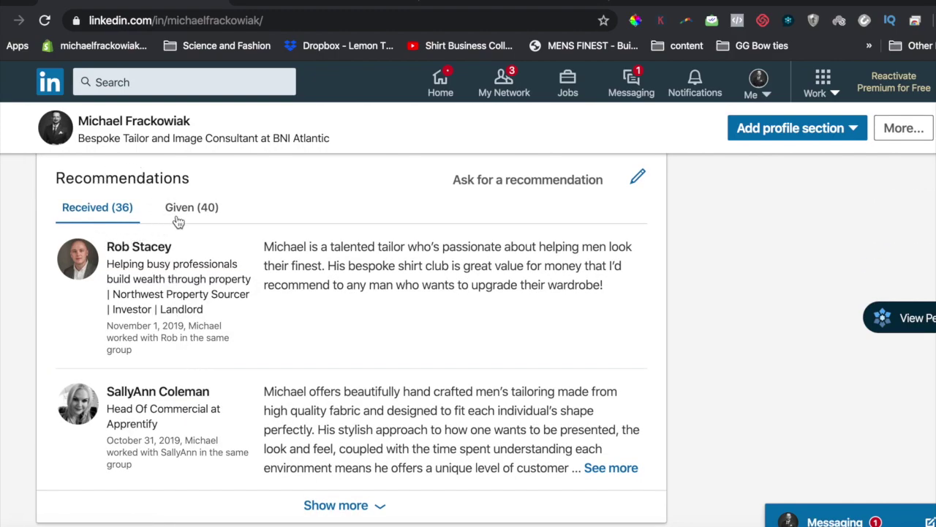
# Compare the Given and Received recommendations, and expand the received list several times to examine the testimonials.
pyautogui.click(187, 209)
pyautogui.click(110, 210)
pyautogui.click(336, 505)
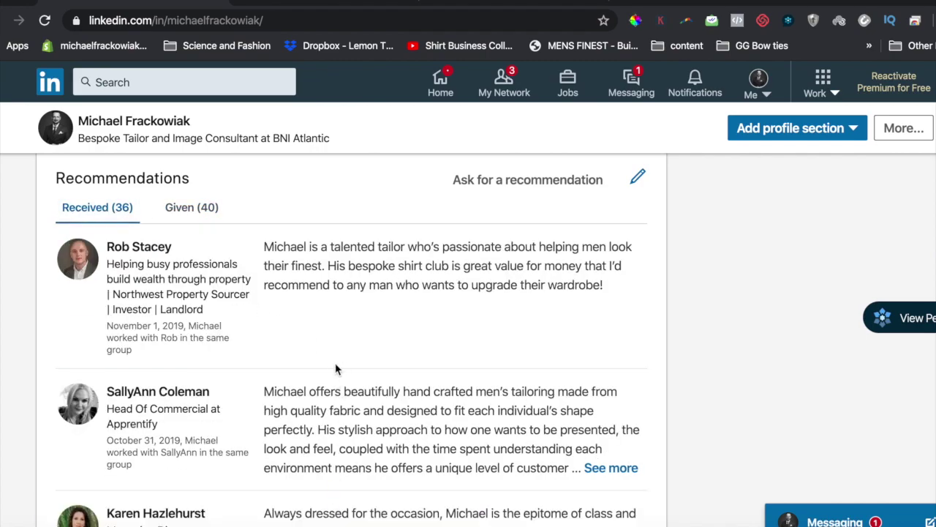
pyautogui.scroll(-7, 336, 369)
pyautogui.scroll(-5, 336, 366)
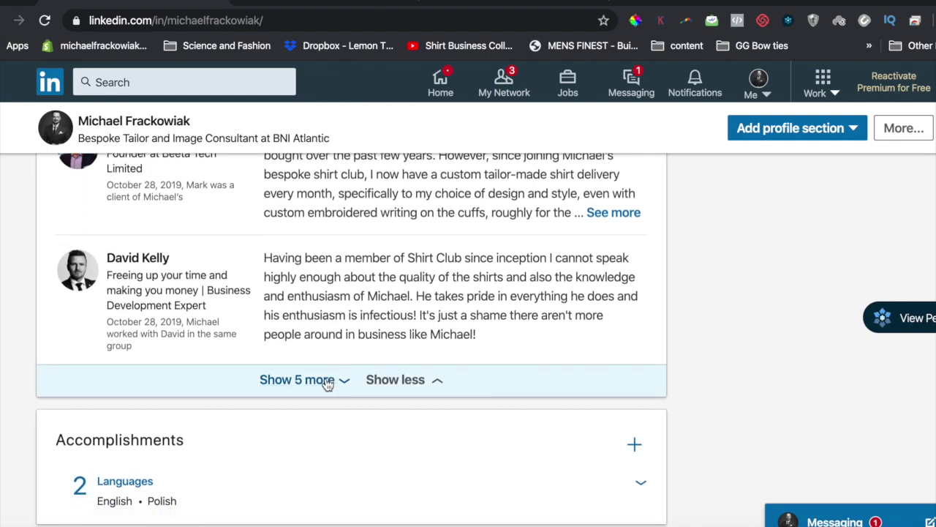
pyautogui.click(327, 383)
pyautogui.scroll(-8, 325, 378)
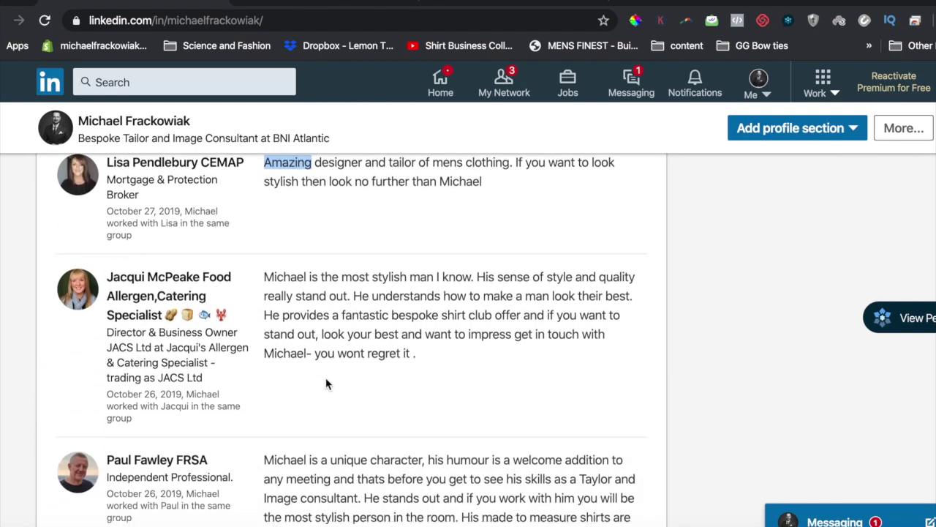
pyautogui.scroll(-5, 326, 378)
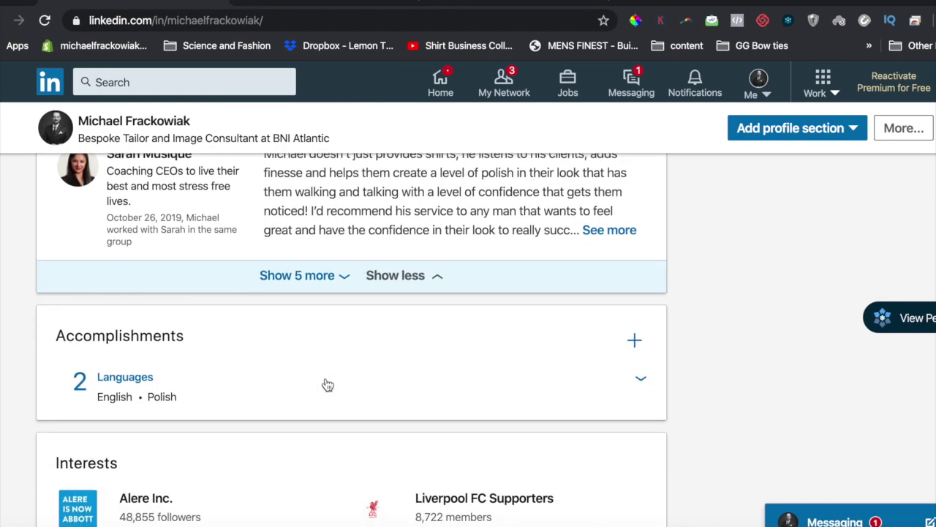
pyautogui.click(303, 273)
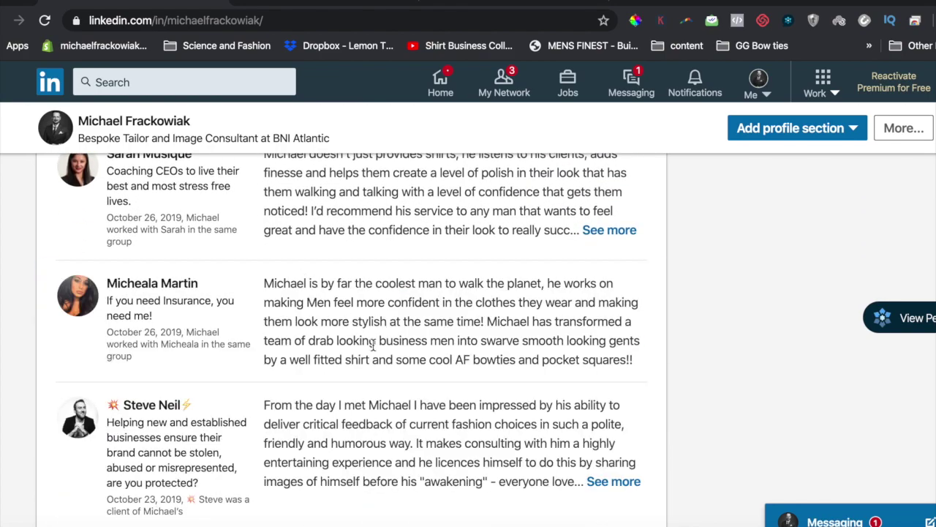
pyautogui.scroll(-2, 373, 345)
pyautogui.scroll(-5, 373, 350)
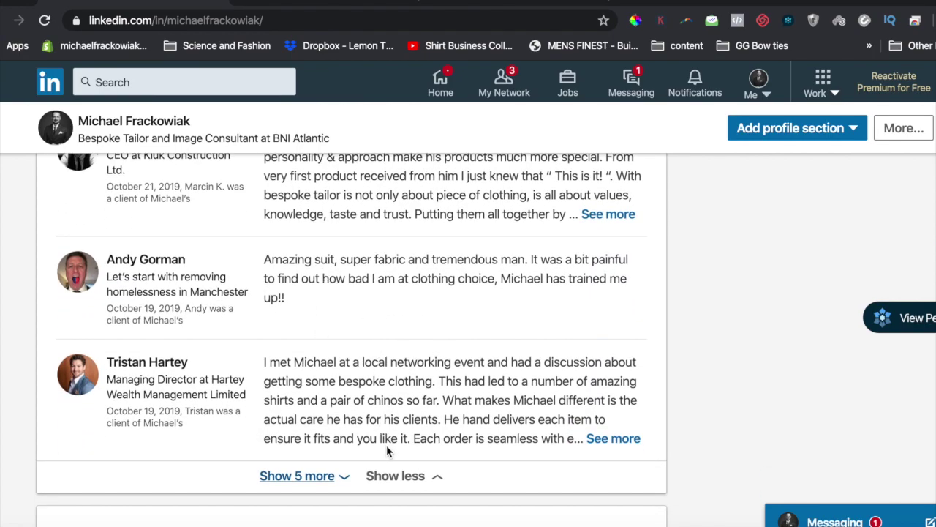
# Start a recommendation request from the profile's Recommendations section, look up contacts with "a" and choose the property group's CEO as recipient.
pyautogui.scroll(20, 386, 444)
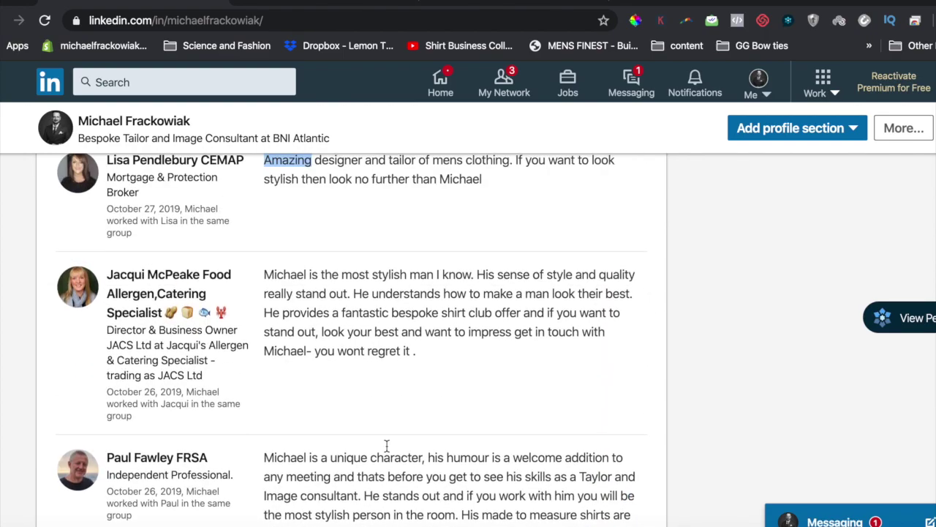
pyautogui.scroll(10, 387, 449)
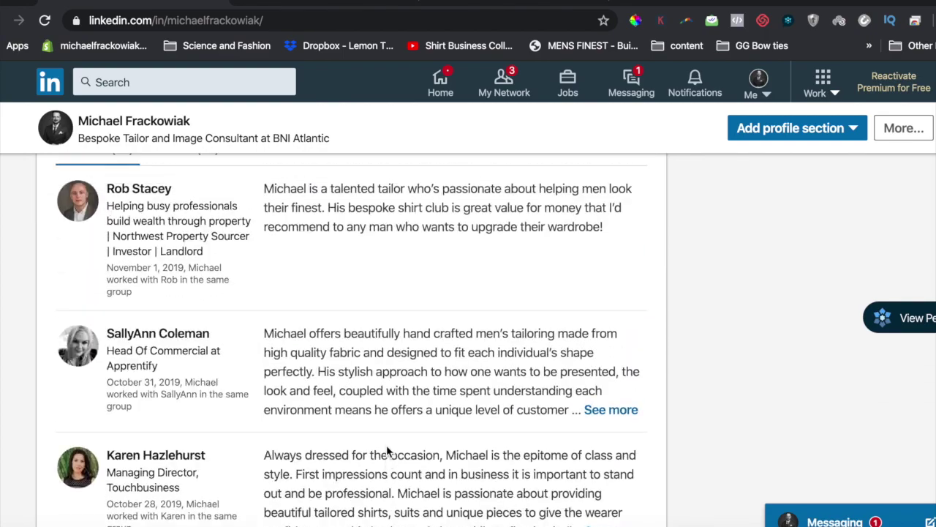
pyautogui.scroll(1, 387, 451)
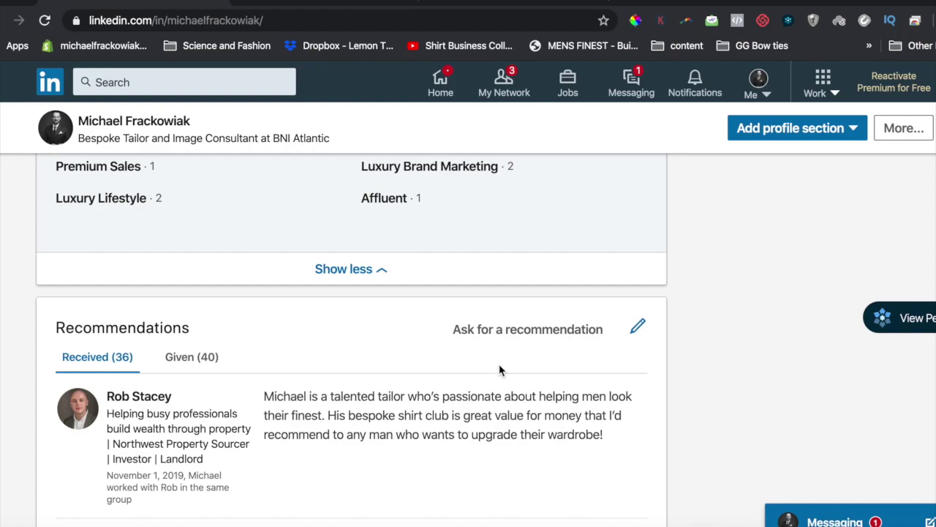
pyautogui.click(509, 333)
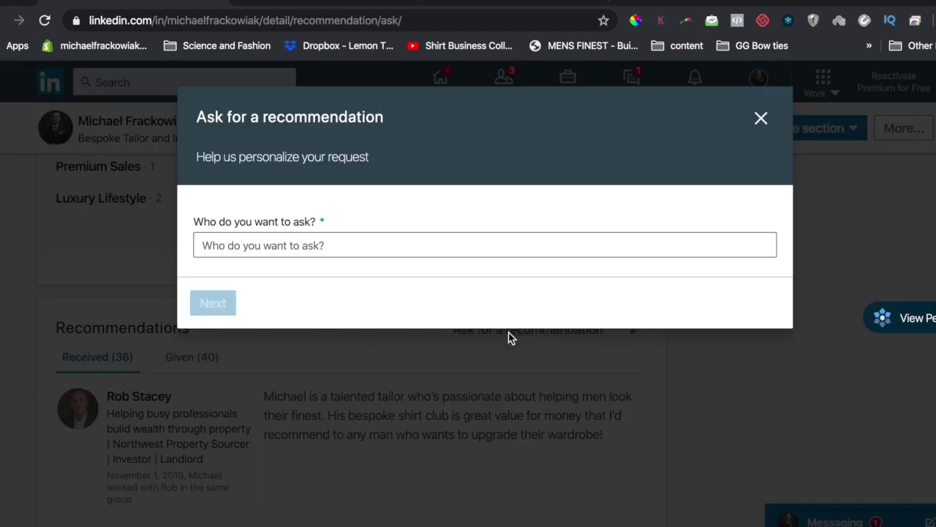
pyautogui.click(407, 245)
pyautogui.write('a')
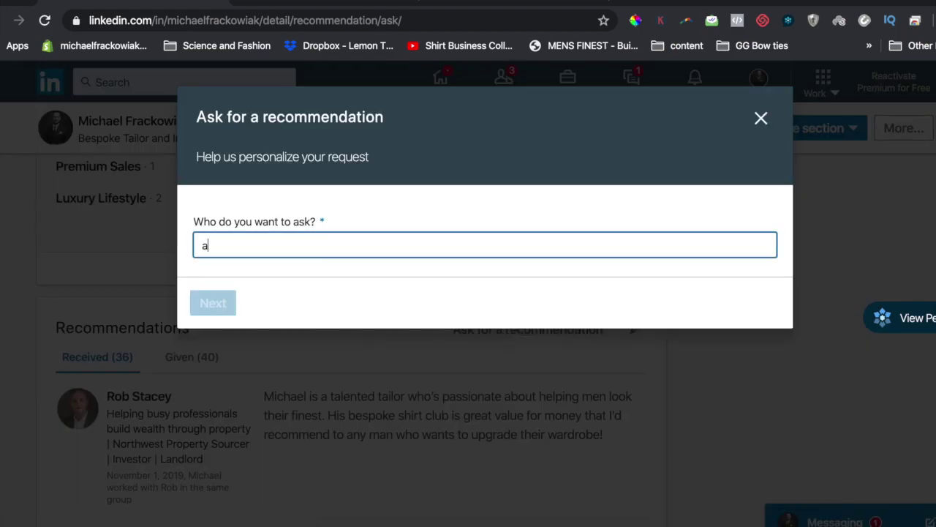
pyautogui.scroll(-3, 381, 407)
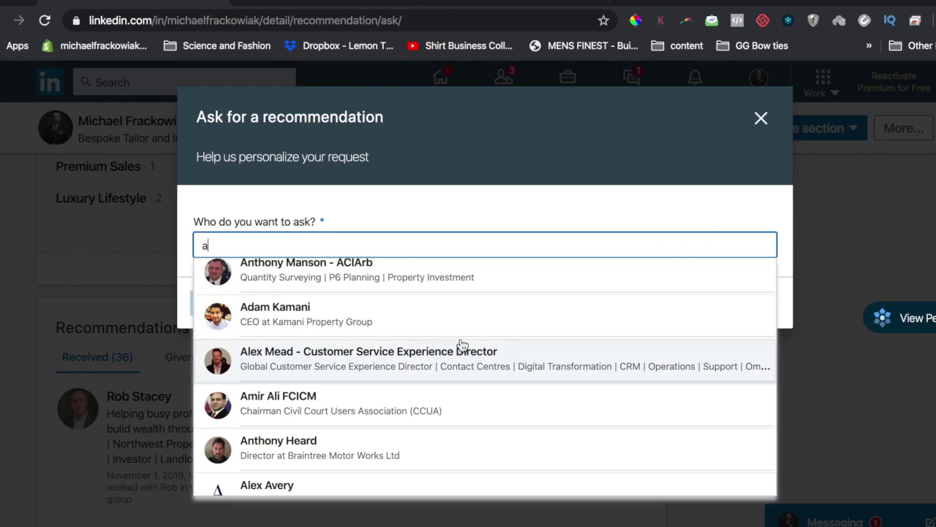
pyautogui.click(444, 323)
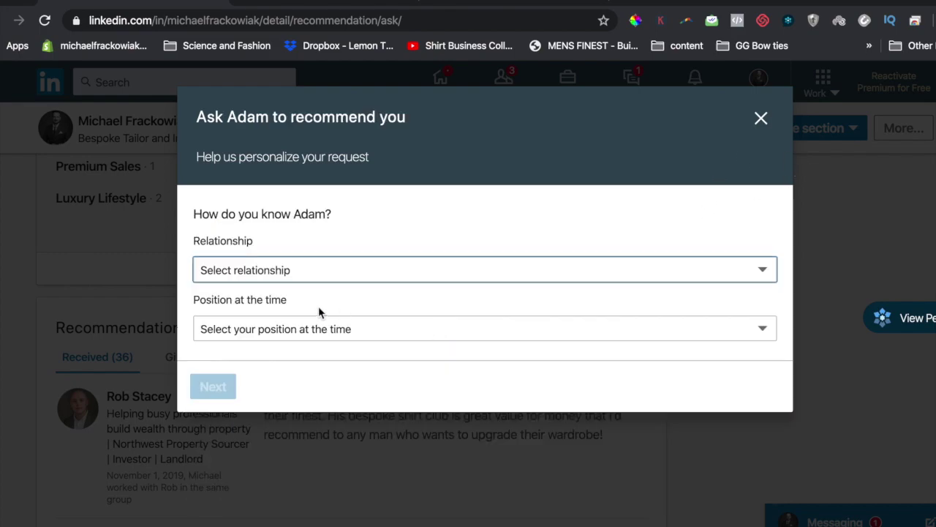
# Set the relationship to "mentored you" and the position to "Bespoke Tailor and Image Consultant at BNI Atlantic", and send the request with the default message.
pyautogui.click(257, 272)
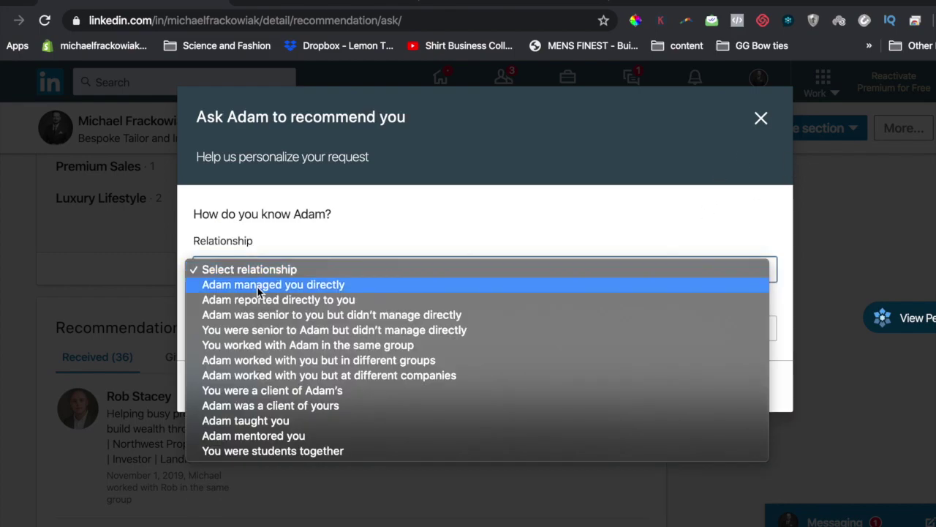
pyautogui.click(304, 435)
pyautogui.click(272, 331)
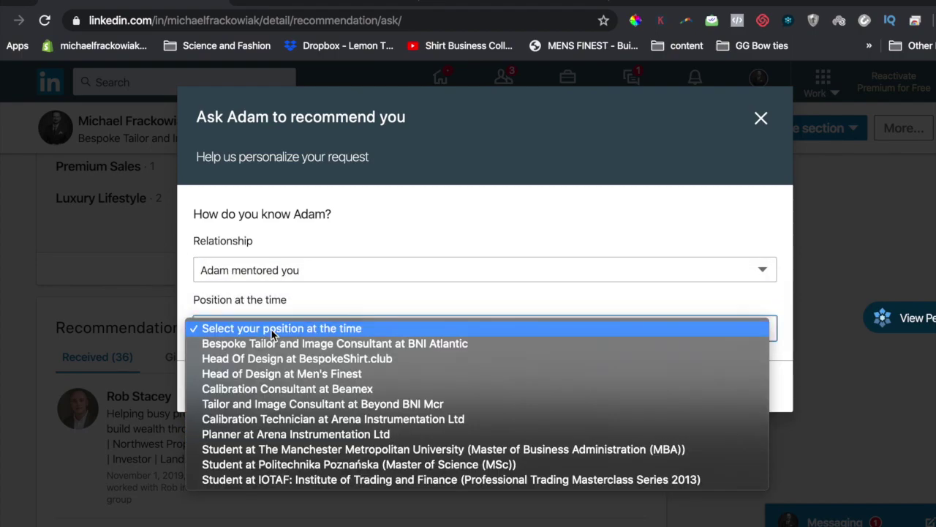
pyautogui.click(271, 343)
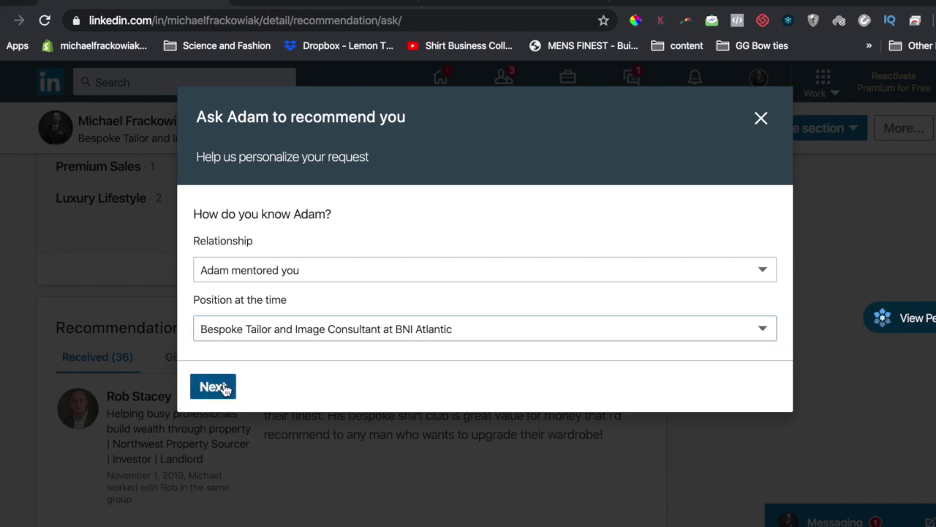
pyautogui.click(225, 389)
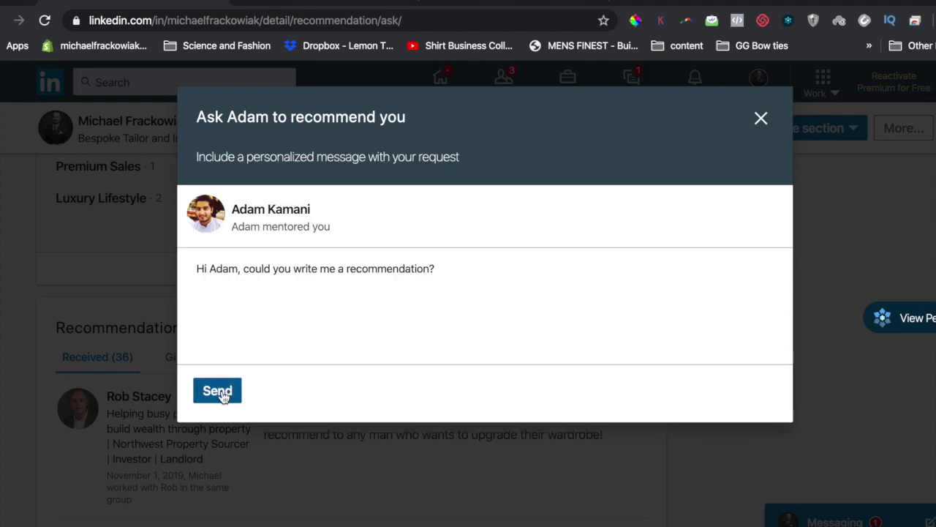
pyautogui.click(218, 391)
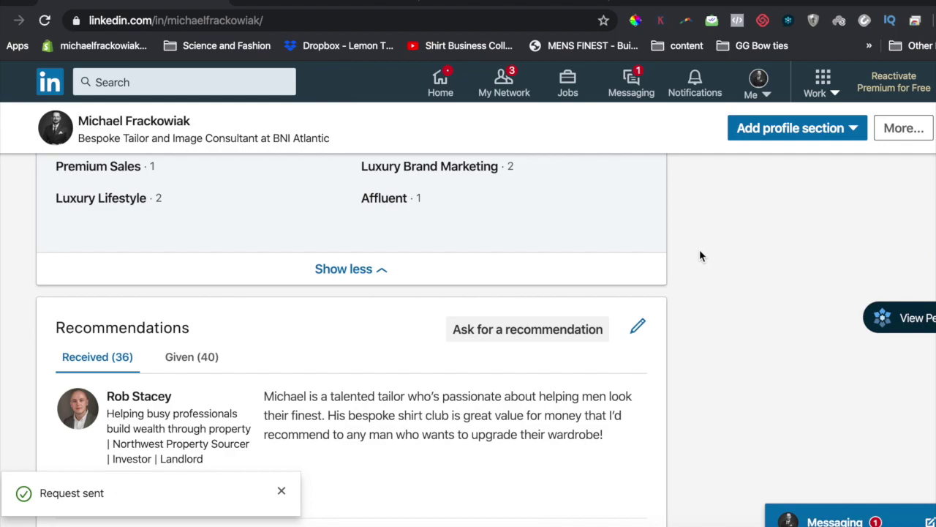
# Check the training note in Google Keep, return to LinkedIn and open the BespokeShirt.club company page from the profile's Experience section.
pyautogui.hotkey('alt', 'Tab')
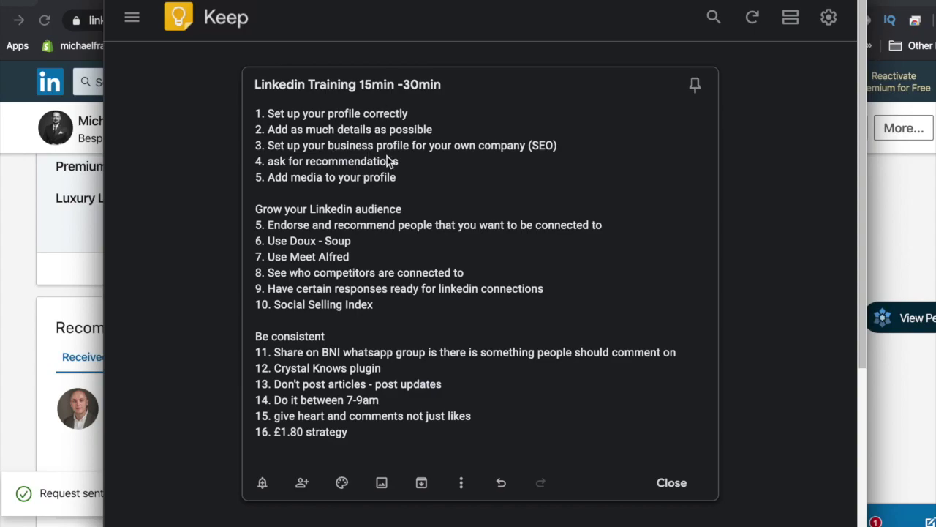
pyautogui.hotkey('alt', 'Tab')
pyautogui.scroll(2, 327, 234)
pyautogui.scroll(15, 327, 234)
pyautogui.scroll(3, 329, 235)
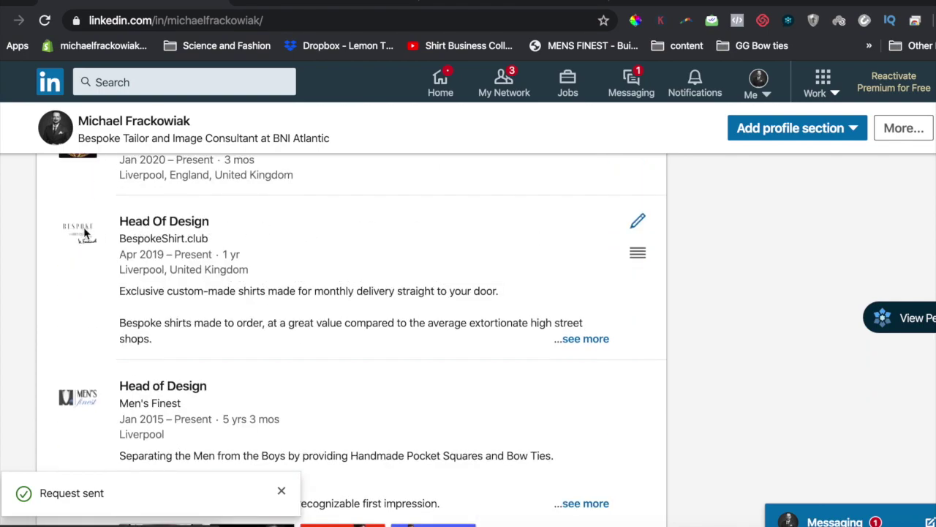
pyautogui.click(85, 234)
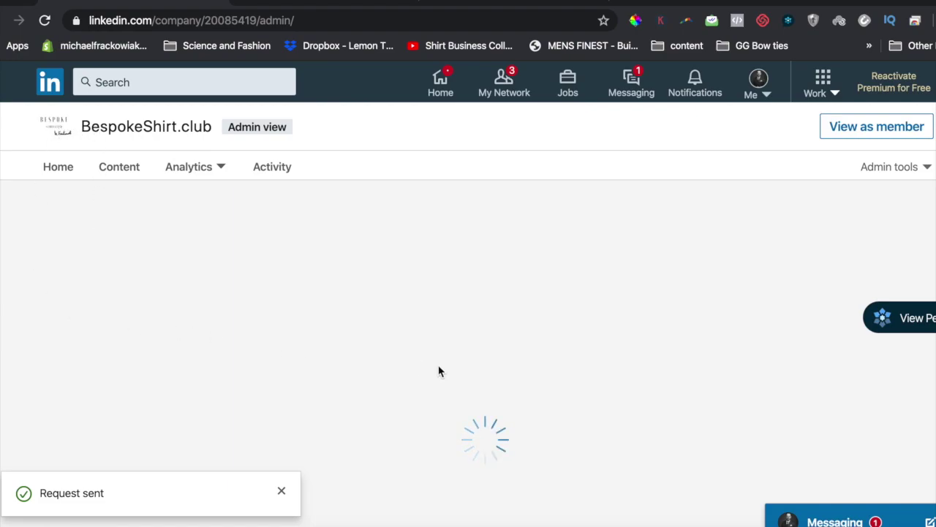
# Examine the BespokeShirt.club page and its custom button settings, close the editor unchanged, and switch to the training note in Google Keep.
pyautogui.scroll(-5, 281, 351)
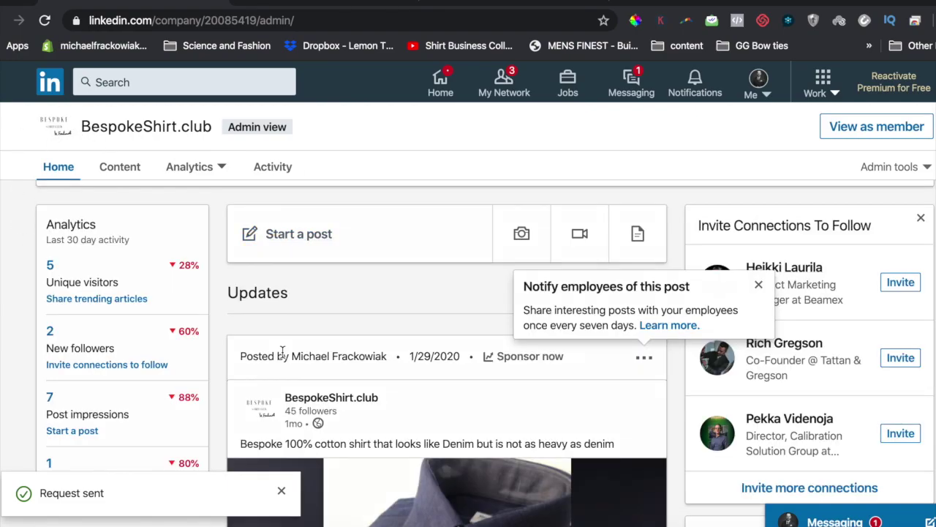
pyautogui.scroll(-2, 282, 354)
pyautogui.scroll(10, 283, 353)
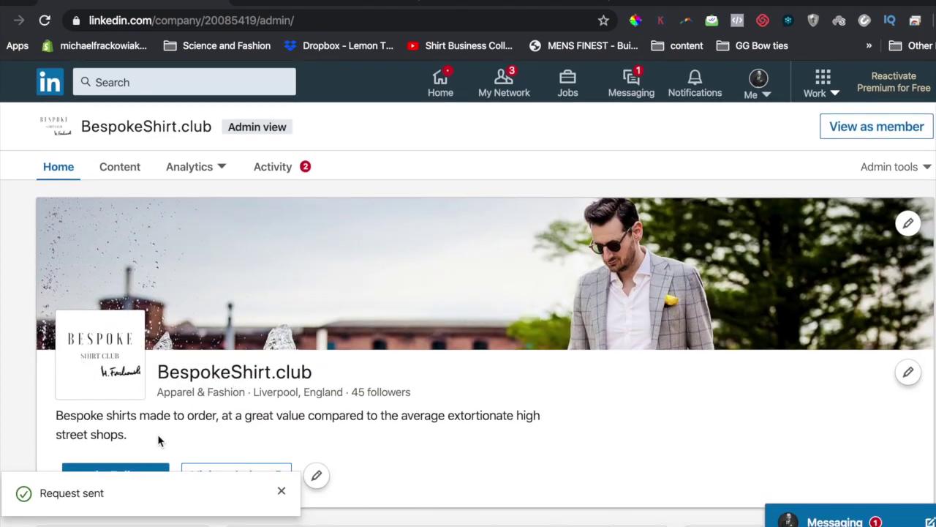
pyautogui.scroll(-2, 354, 434)
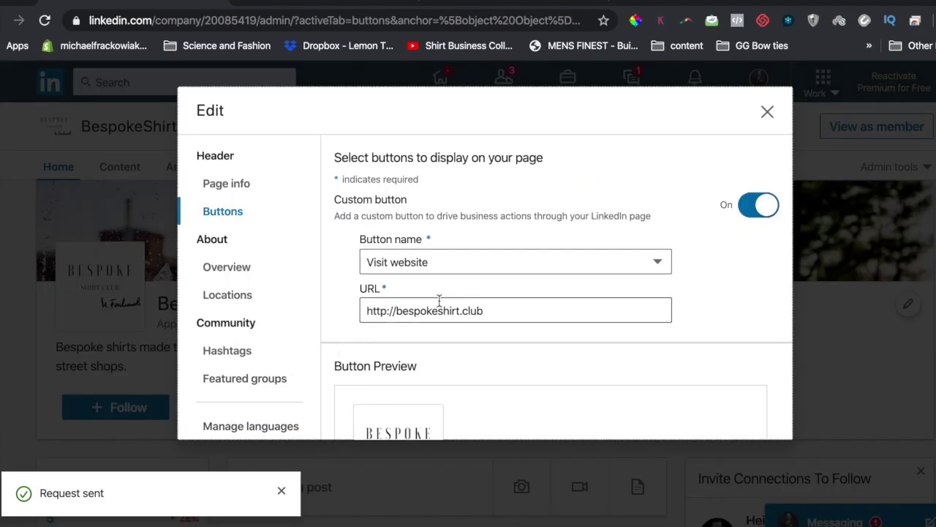
pyautogui.click(766, 115)
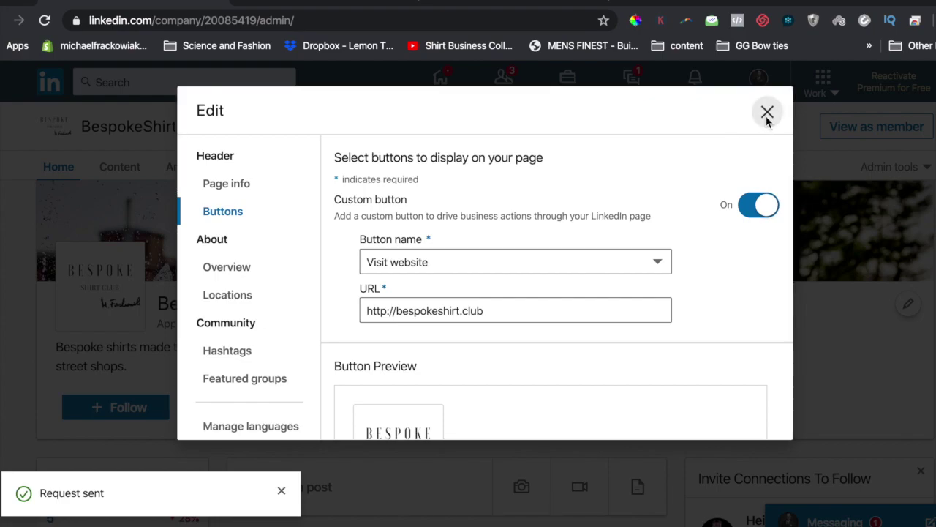
pyautogui.press('super+Tab')
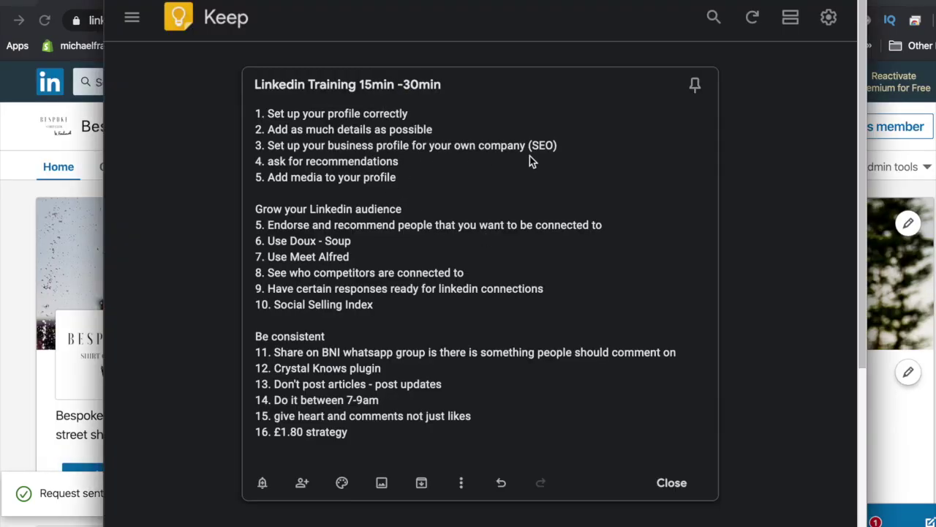